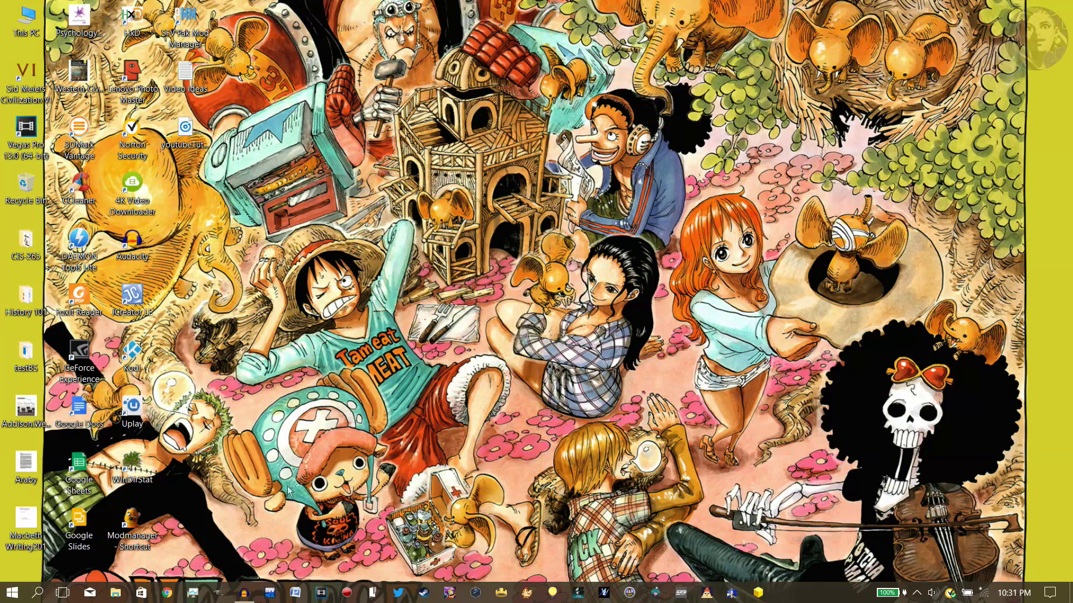
Bring Audacity forward, read the version 2.0.0 About credits, then close the dialog
left_click(246, 595)
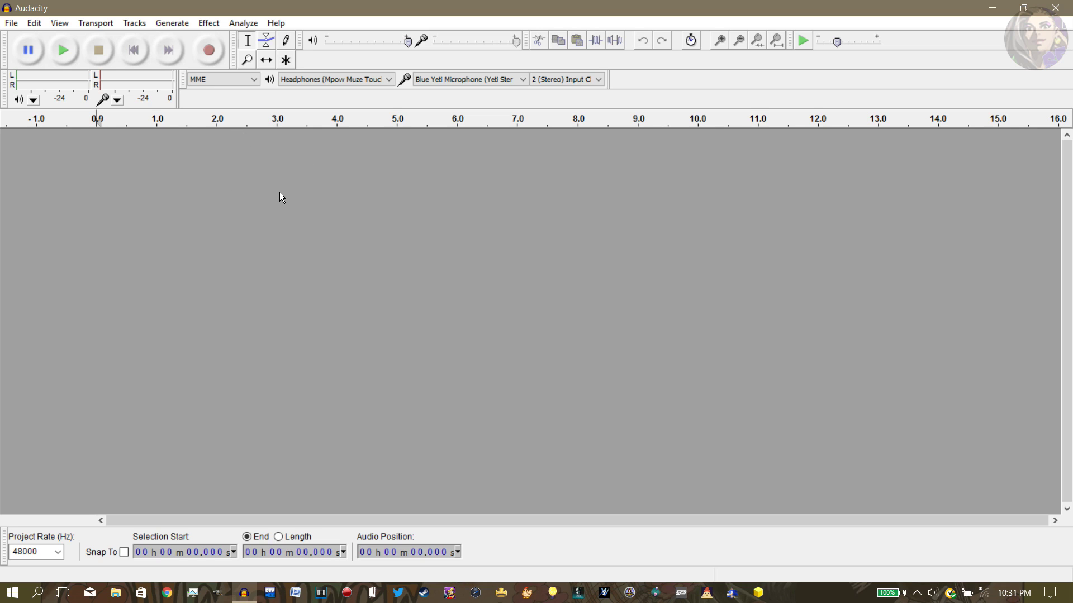
left_click(276, 23)
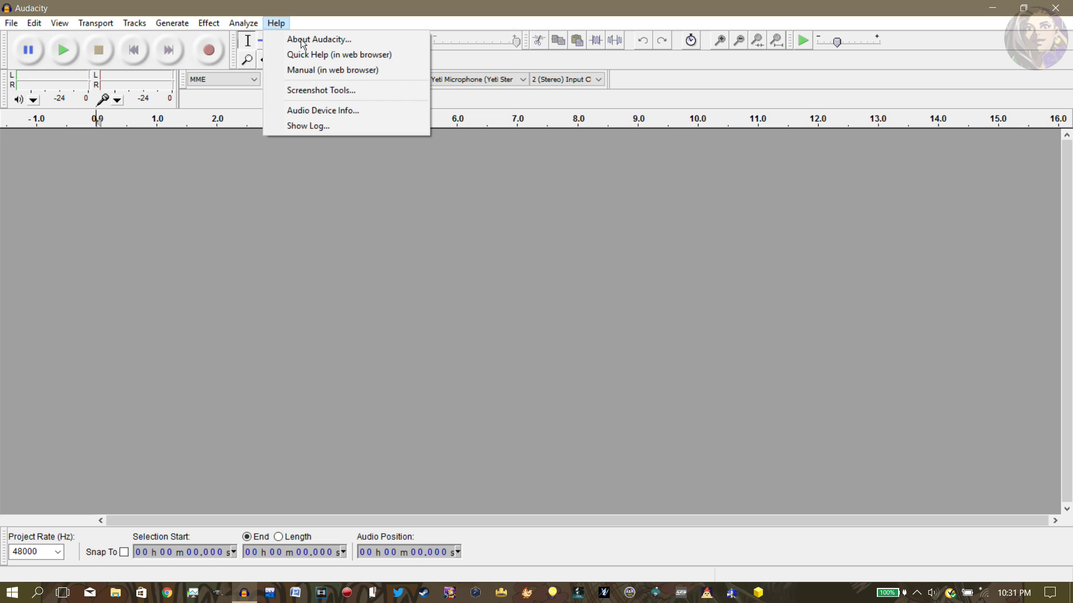
left_click(301, 41)
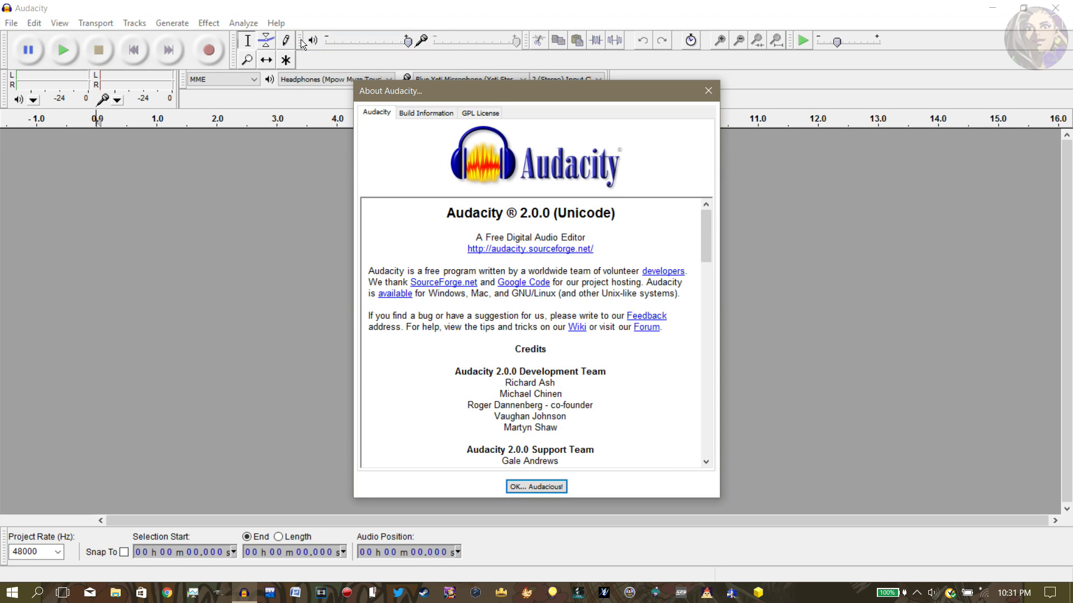
scroll(627, 263, "down", 3)
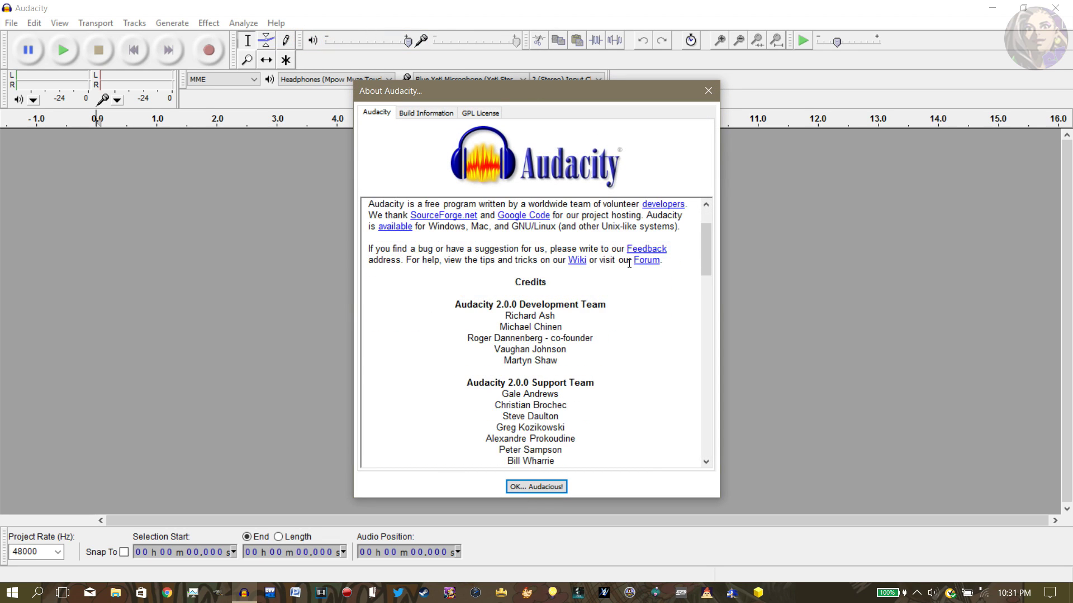
scroll(626, 264, "down", 20)
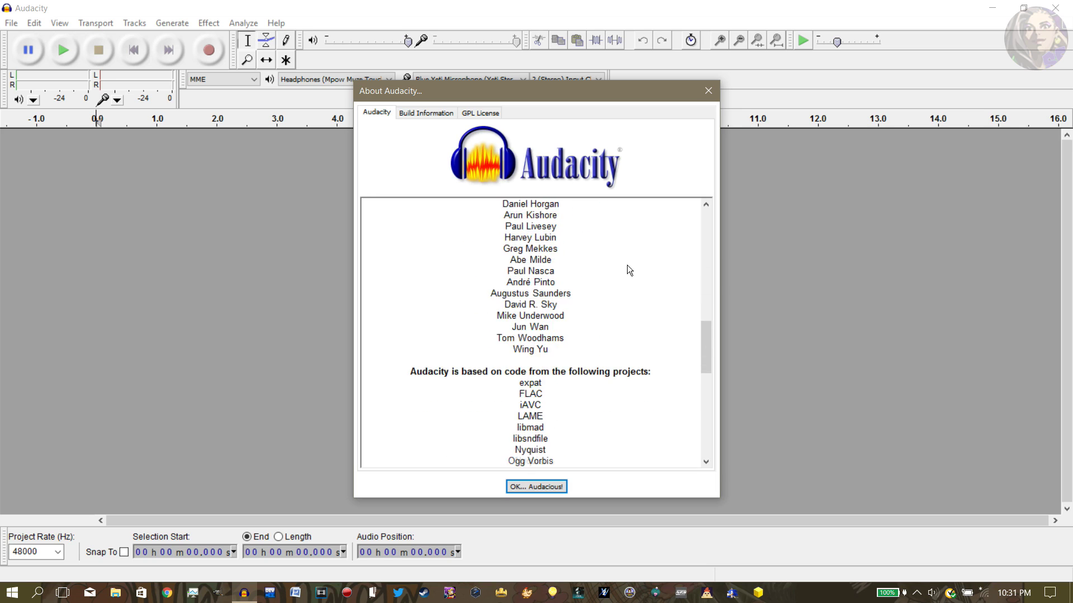
scroll(627, 264, "down", 10)
left_click(708, 91)
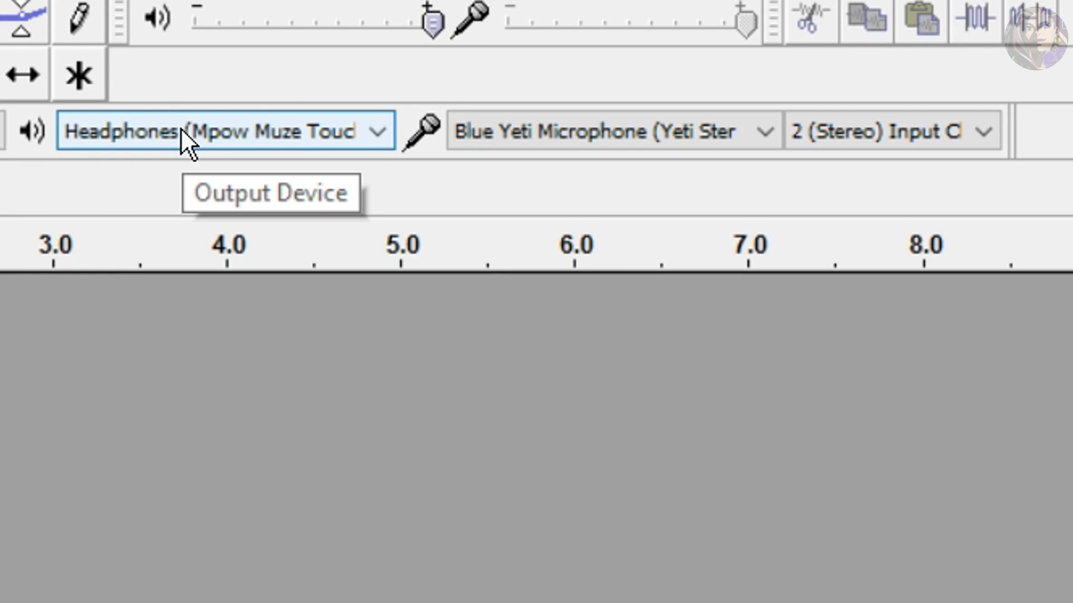
left_click(180, 127)
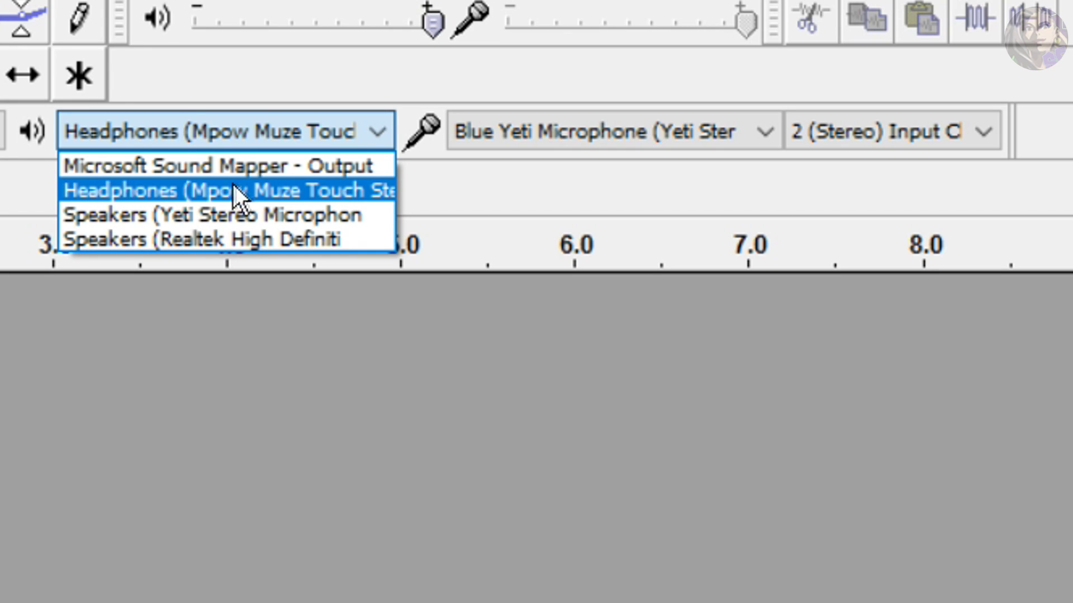
left_click(128, 240)
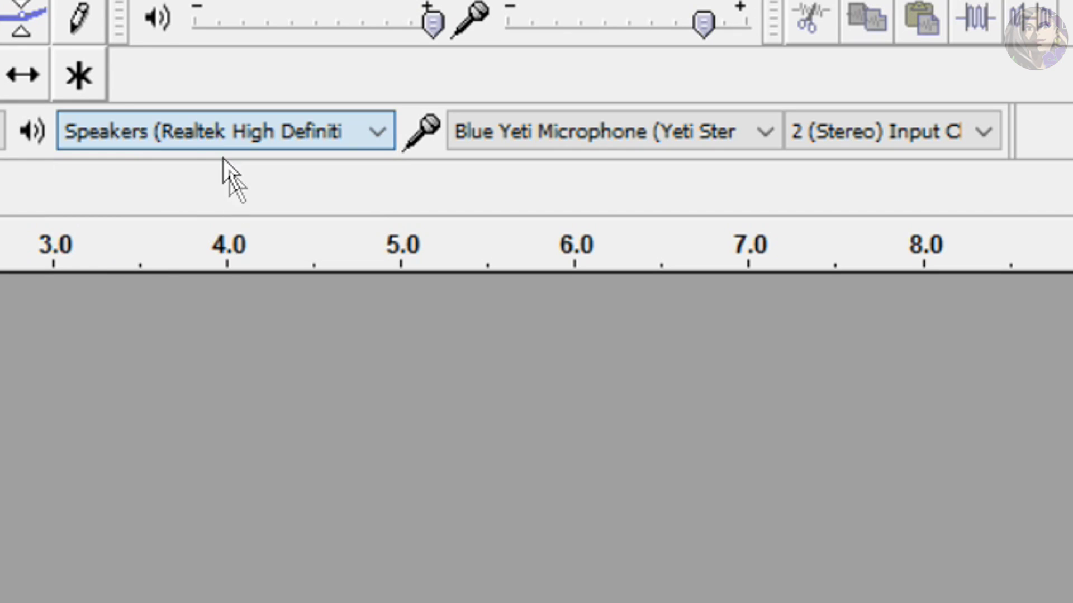
left_click(154, 134)
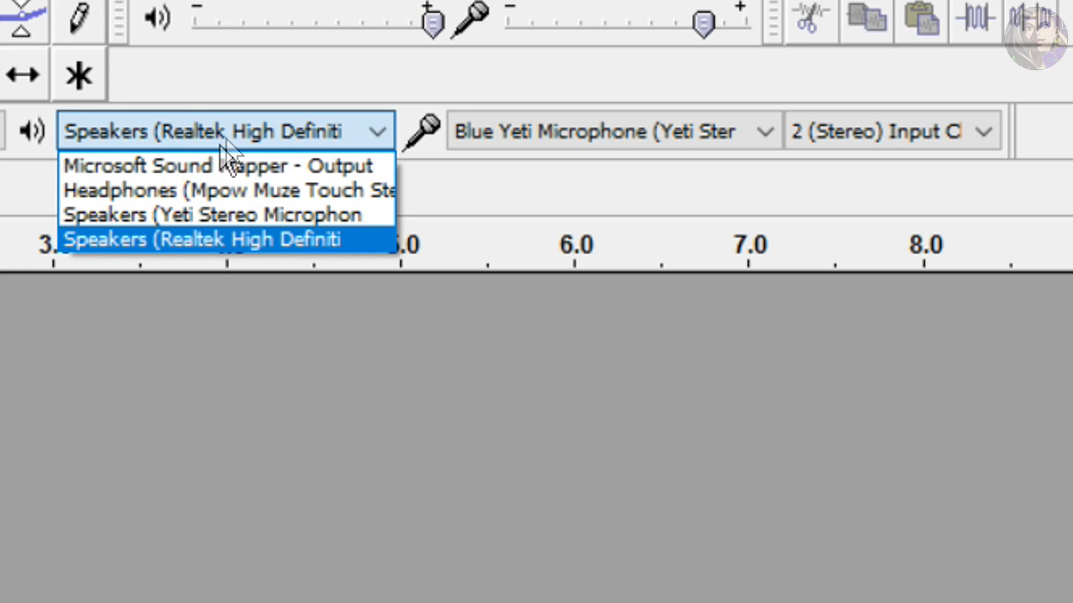
left_click(178, 188)
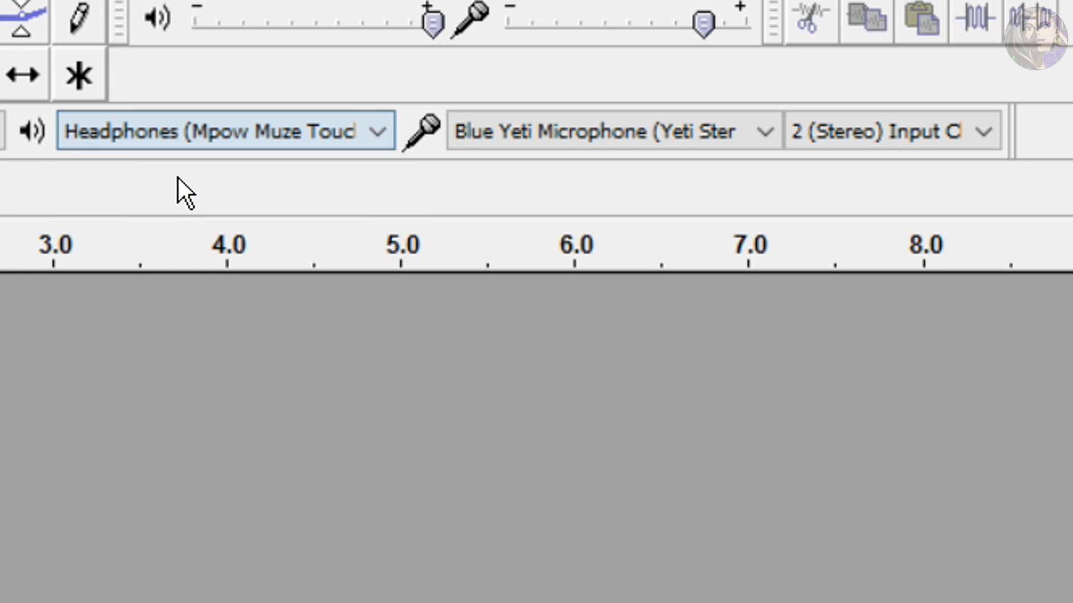
left_click(582, 136)
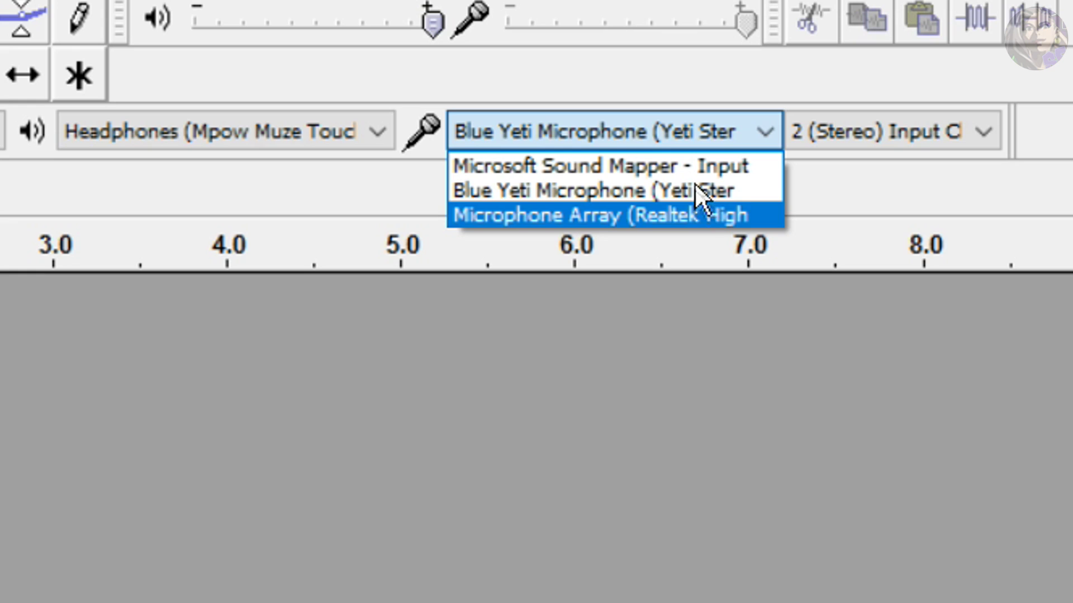
left_click(908, 174)
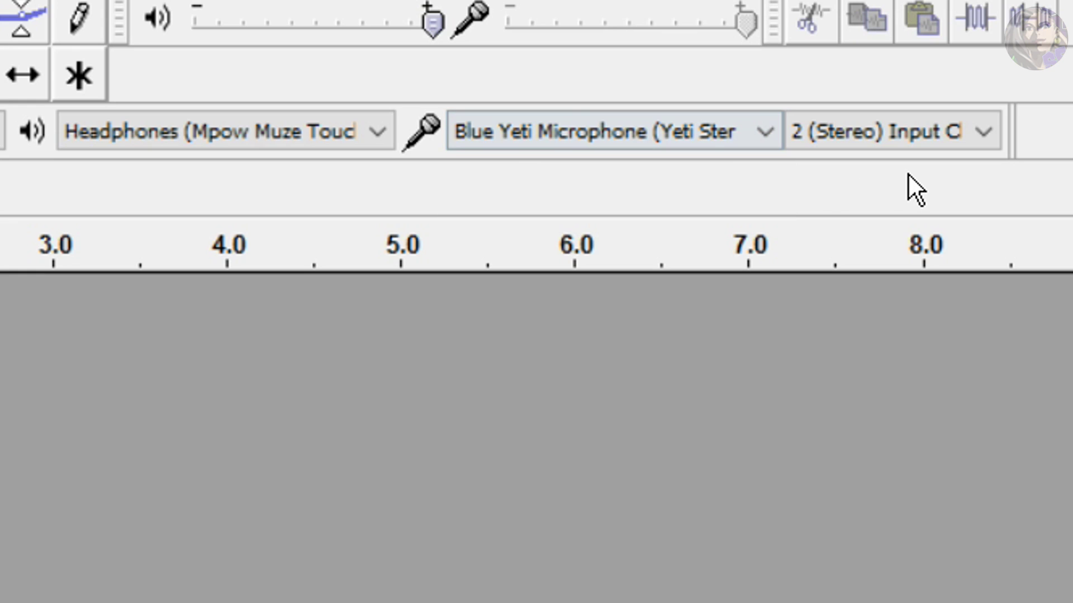
left_click(643, 133)
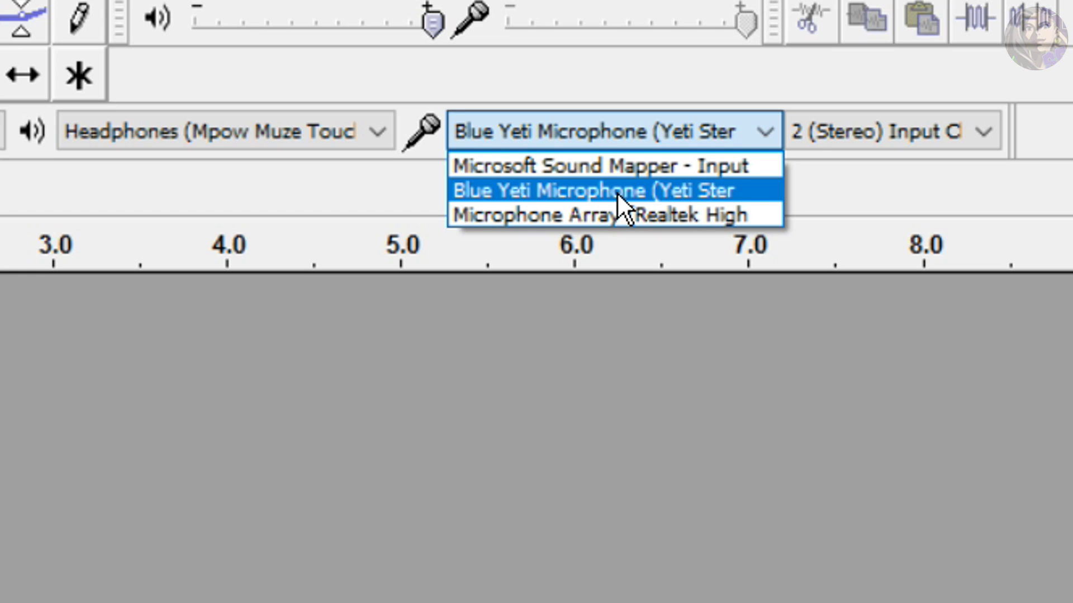
left_click(870, 186)
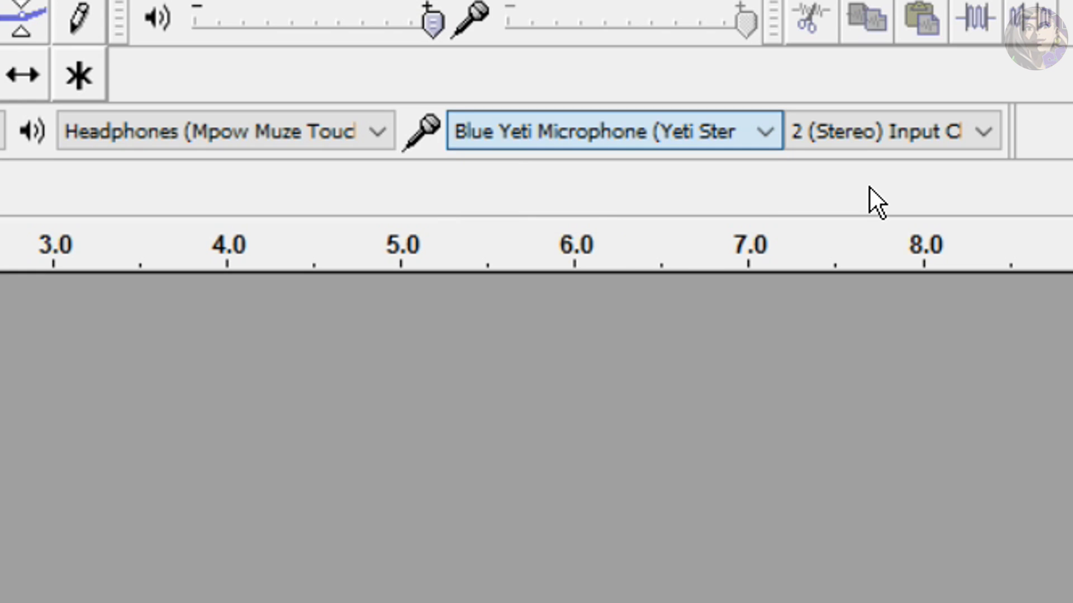
left_click(904, 122)
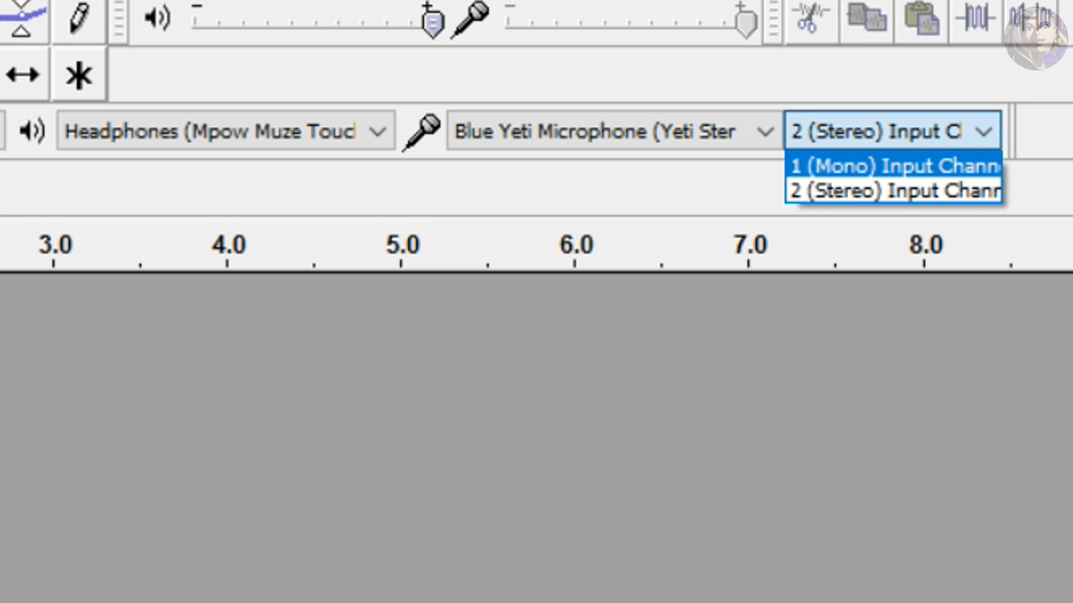
key("Escape")
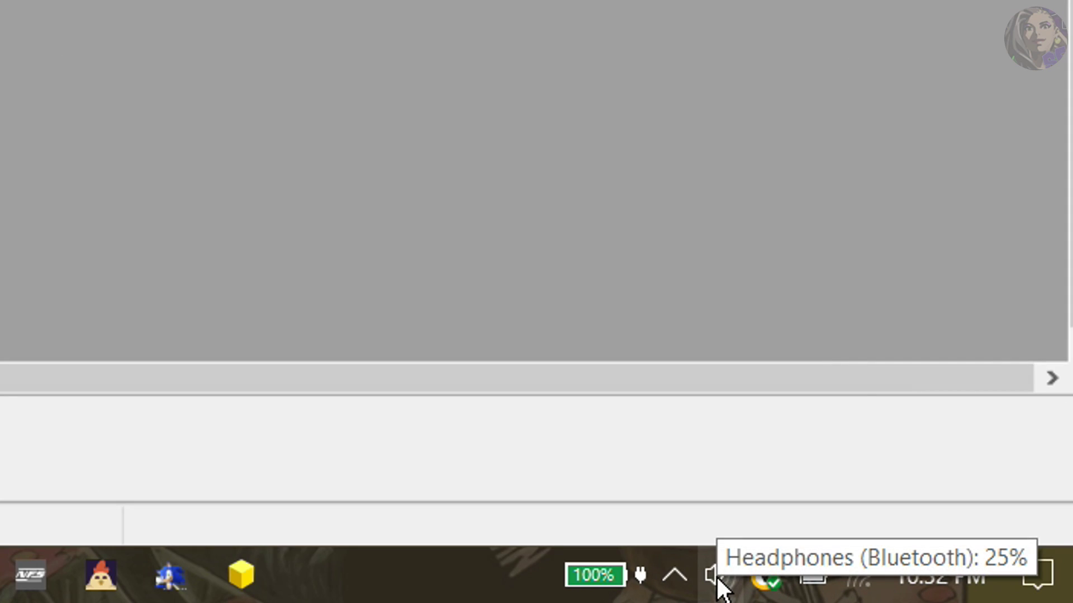
right_click(933, 594)
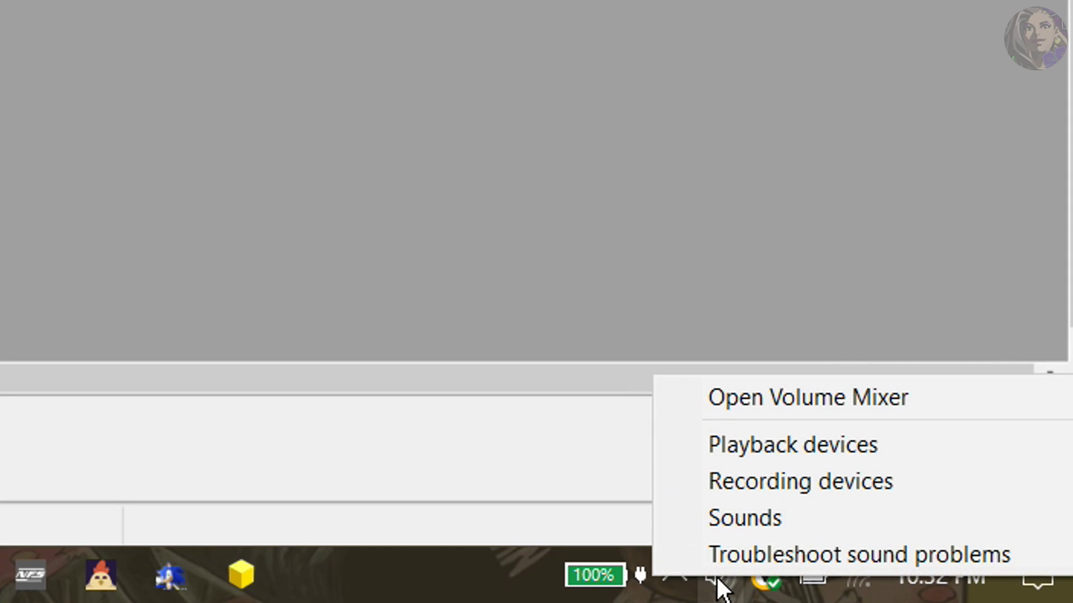
left_click(741, 445)
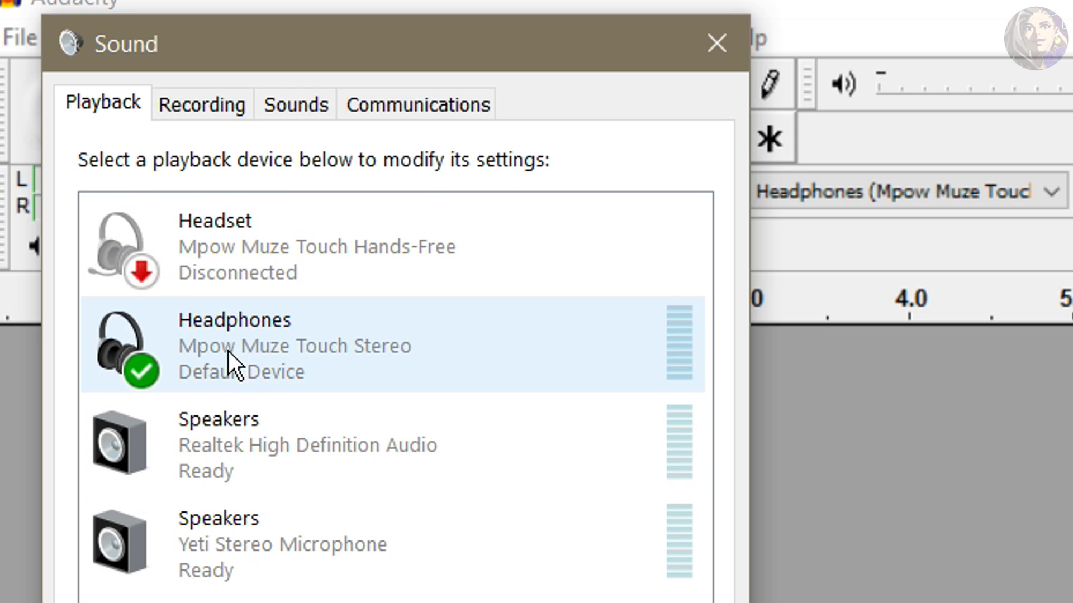
left_click(210, 106)
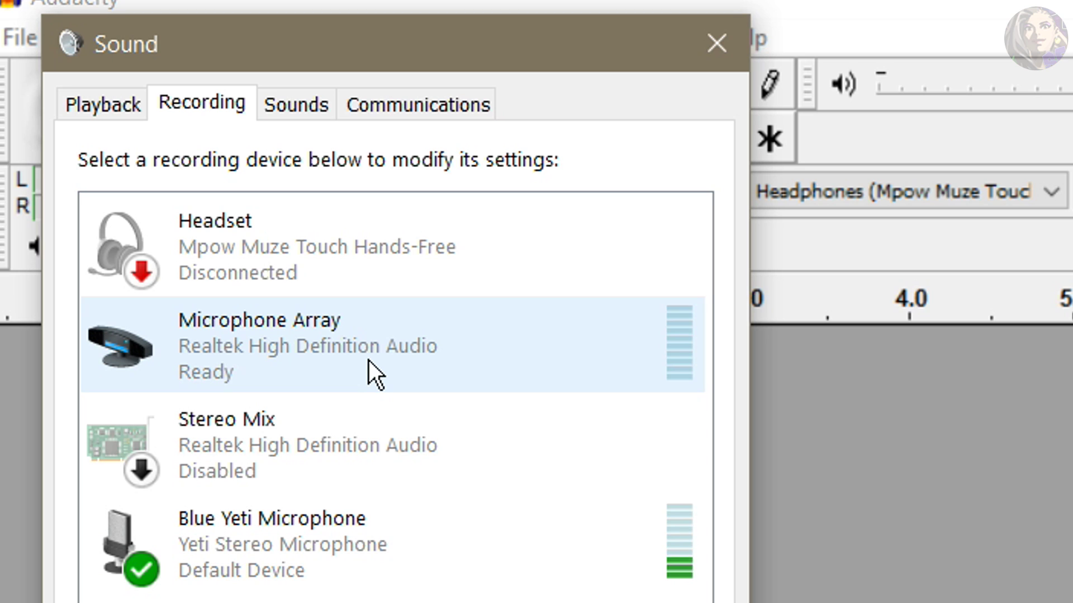
right_click(369, 361)
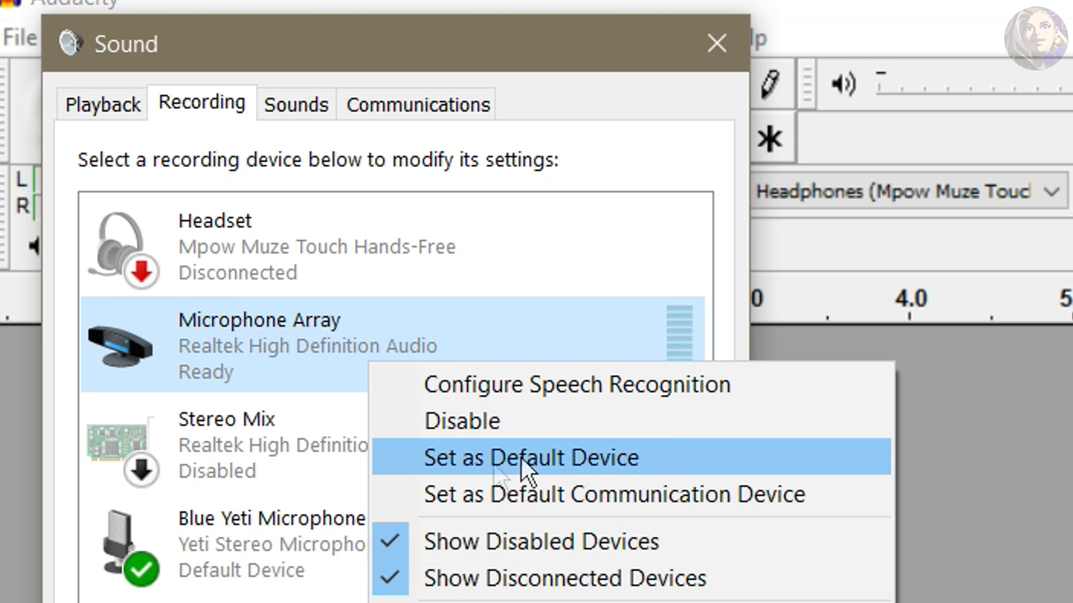
left_click(259, 528)
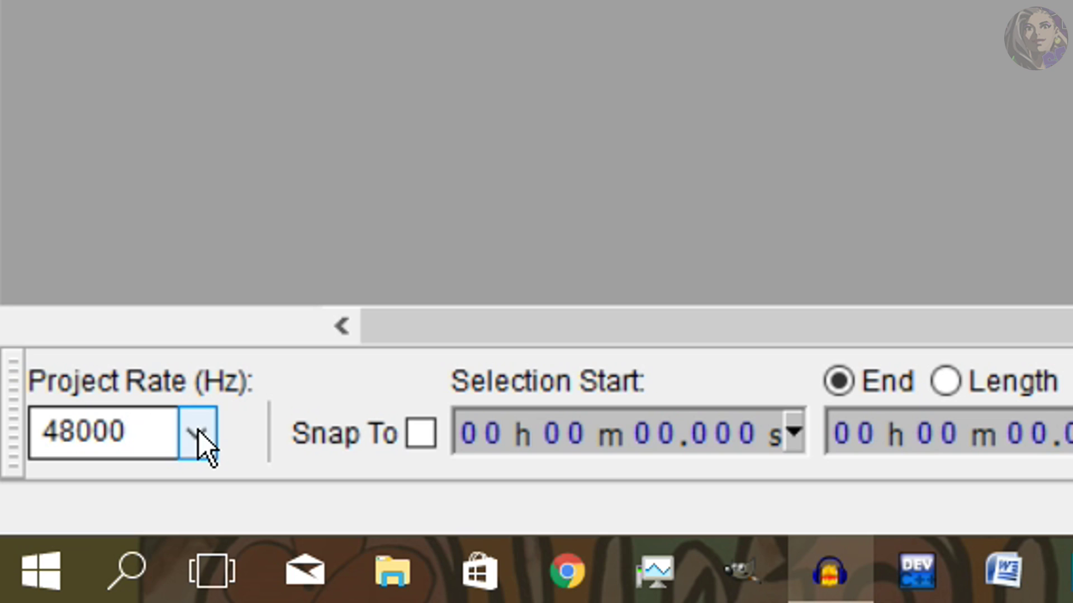
Review the Project Rate (Hz) list several times, leaving the project rate at 48000 Hz
left_click(80, 532)
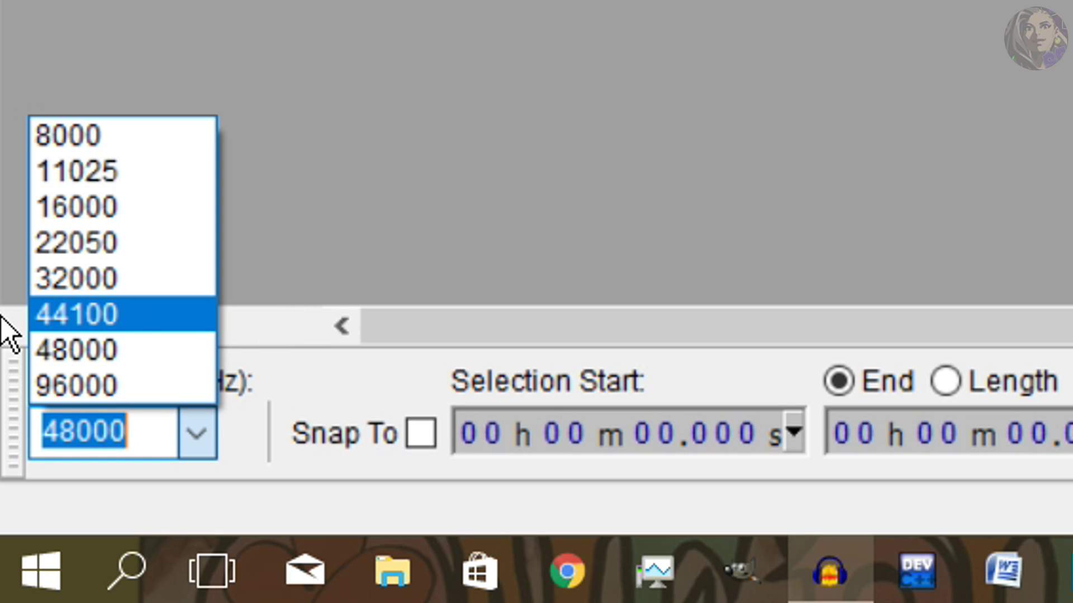
left_click(92, 352)
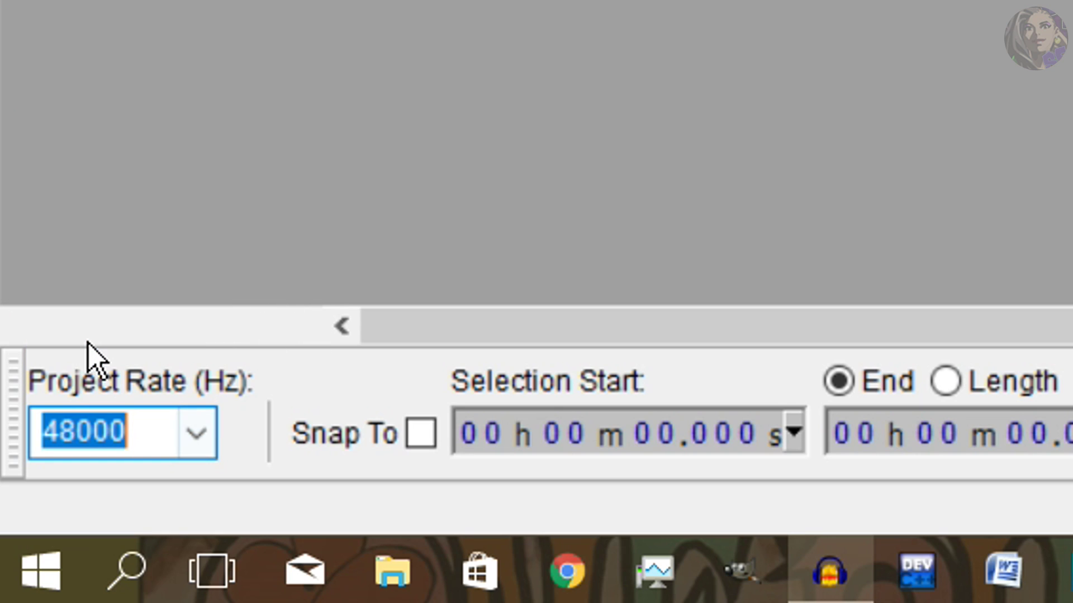
left_click(198, 433)
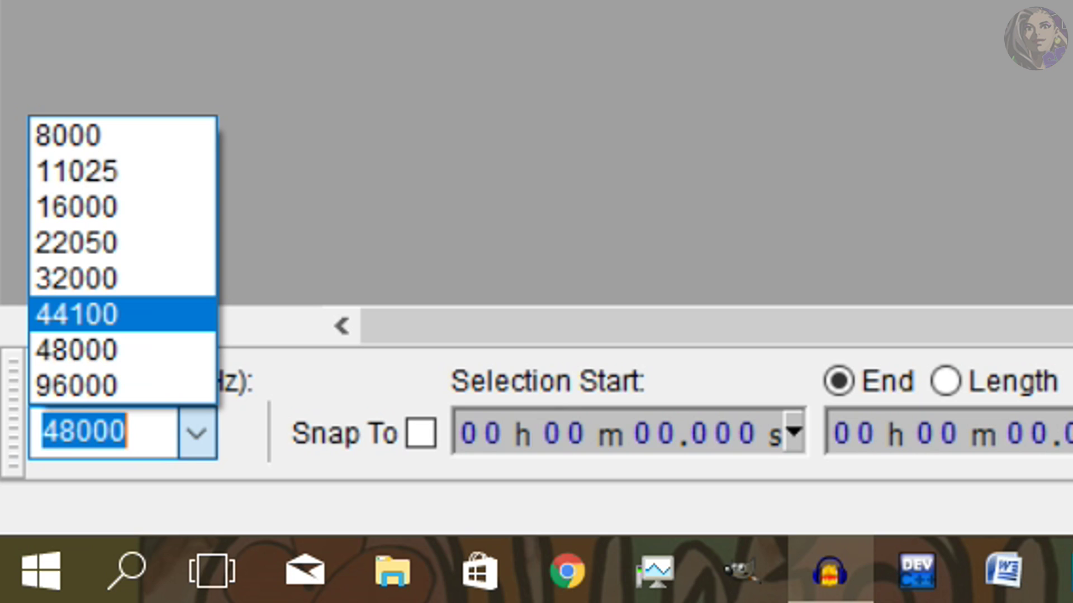
key("Escape")
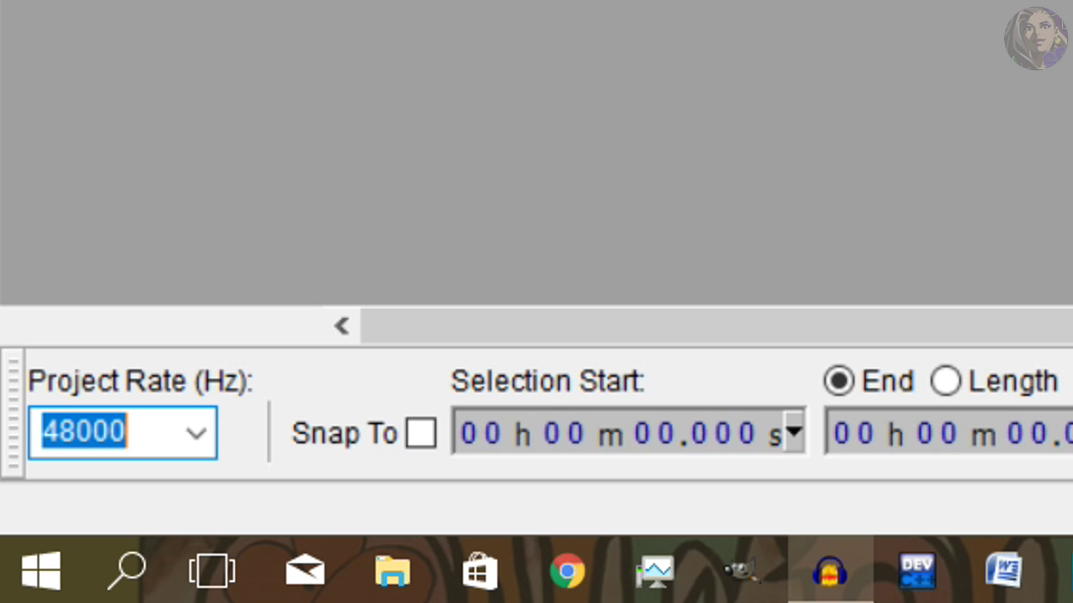
key("Return")
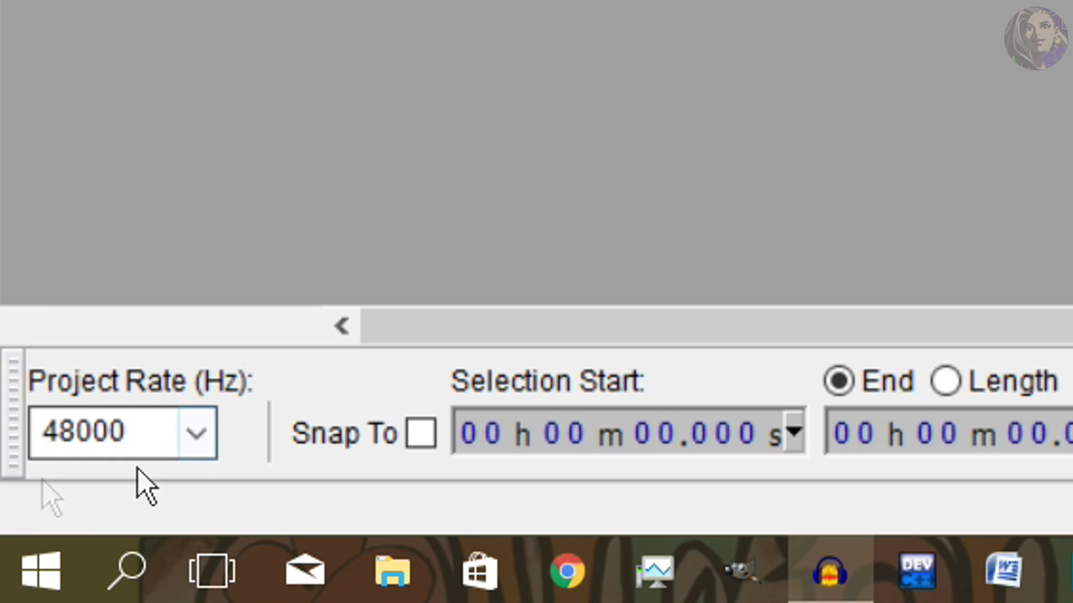
left_click(191, 441)
left_click(175, 346)
scroll(183, 423, "up", 1)
left_click(193, 433)
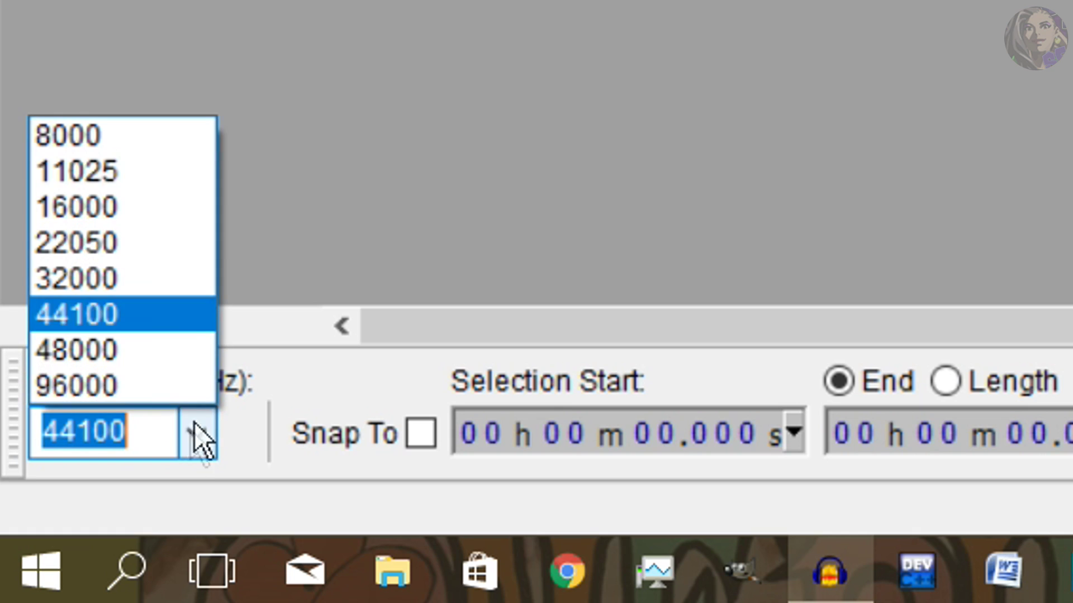
left_click(117, 349)
key("alt+e")
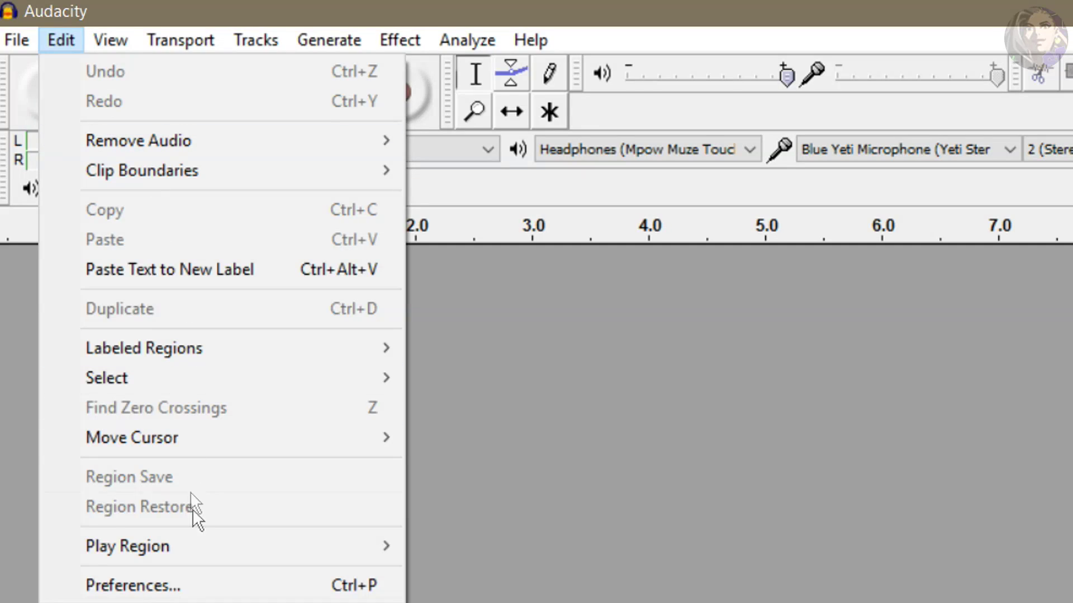
In Quality preferences, set Default Sample Rate to 48000 Hz and keep 32-bit float format
left_click(175, 586)
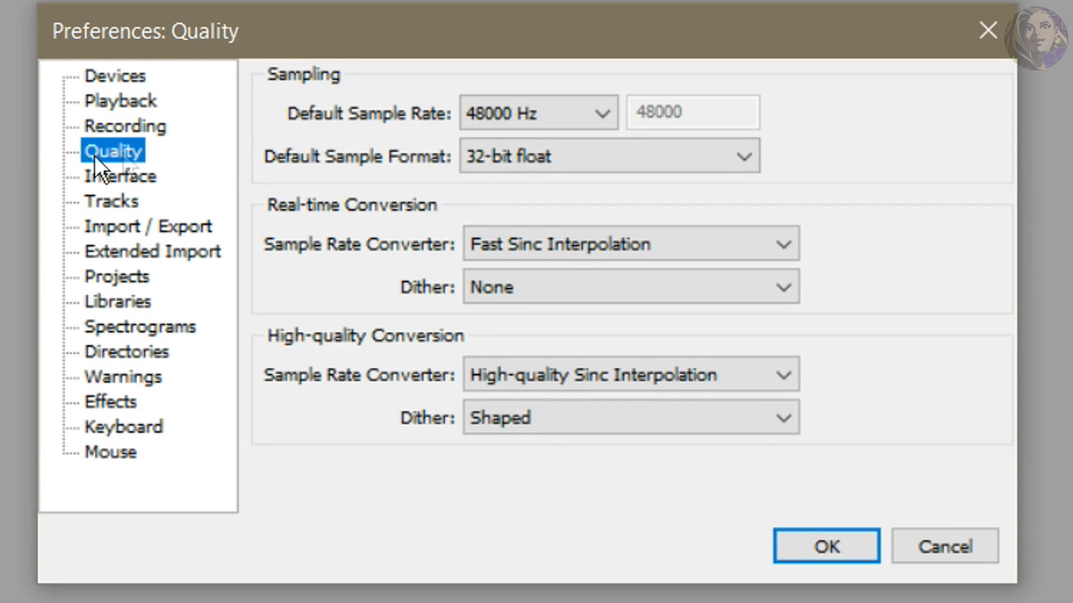
left_click(504, 115)
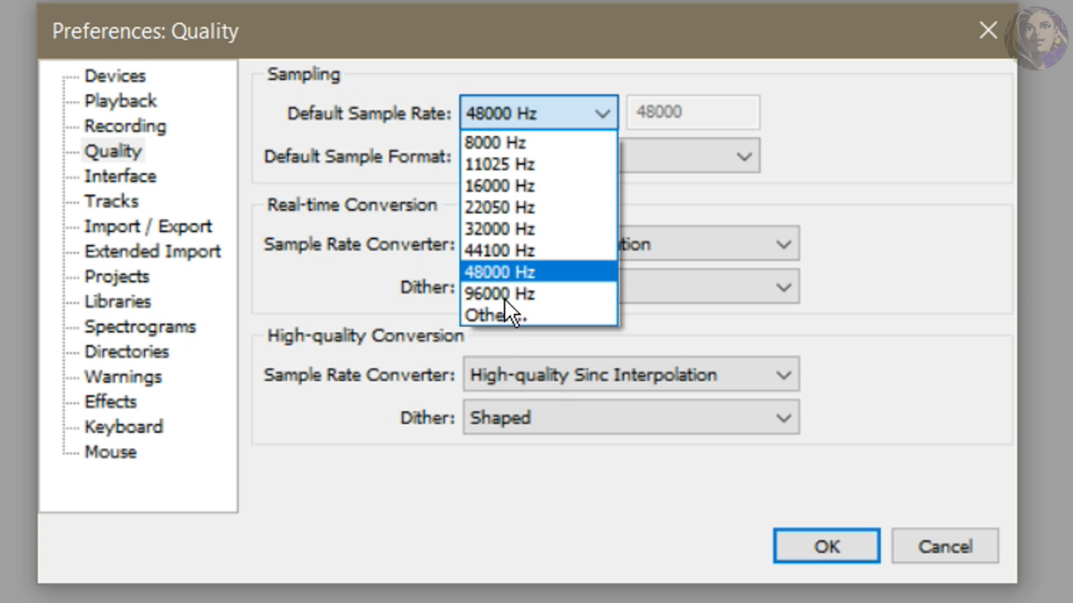
left_click(507, 314)
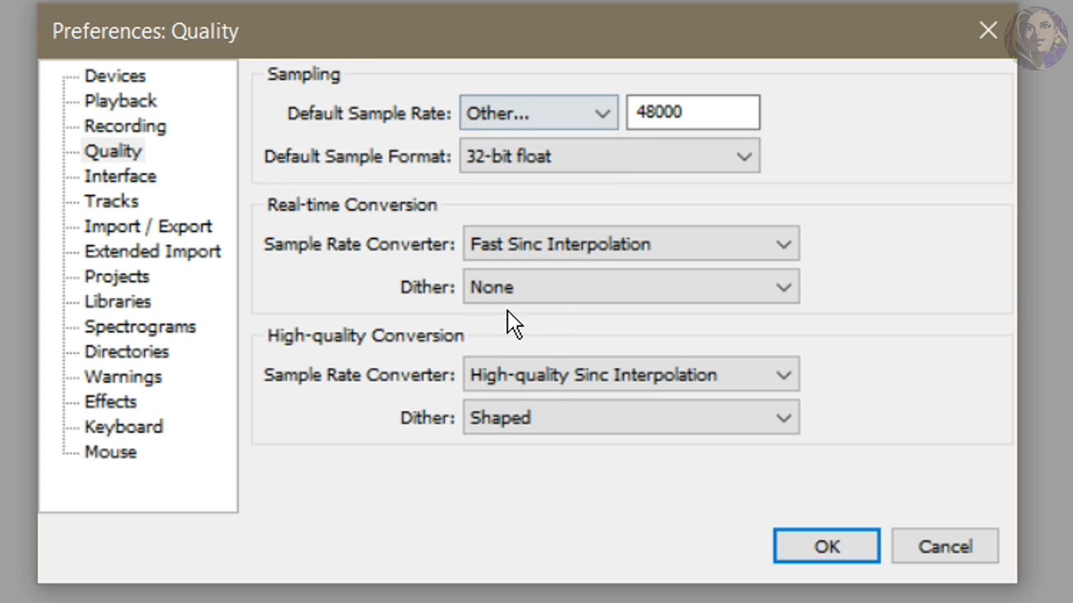
double_click(631, 111)
left_click(702, 115)
double_click(702, 115)
left_click(541, 109)
left_click(515, 273)
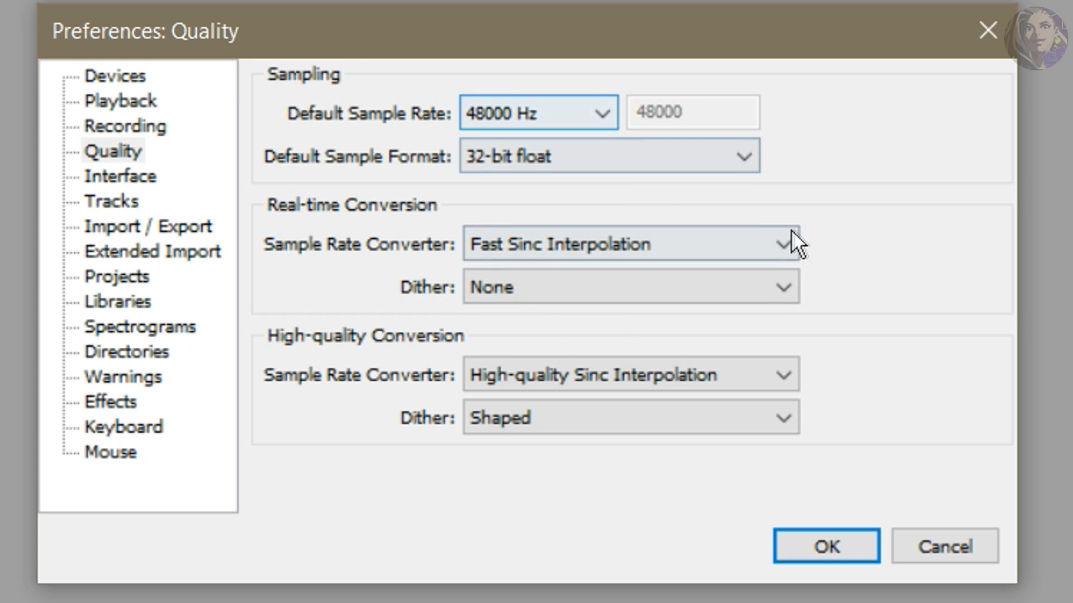
left_click(551, 156)
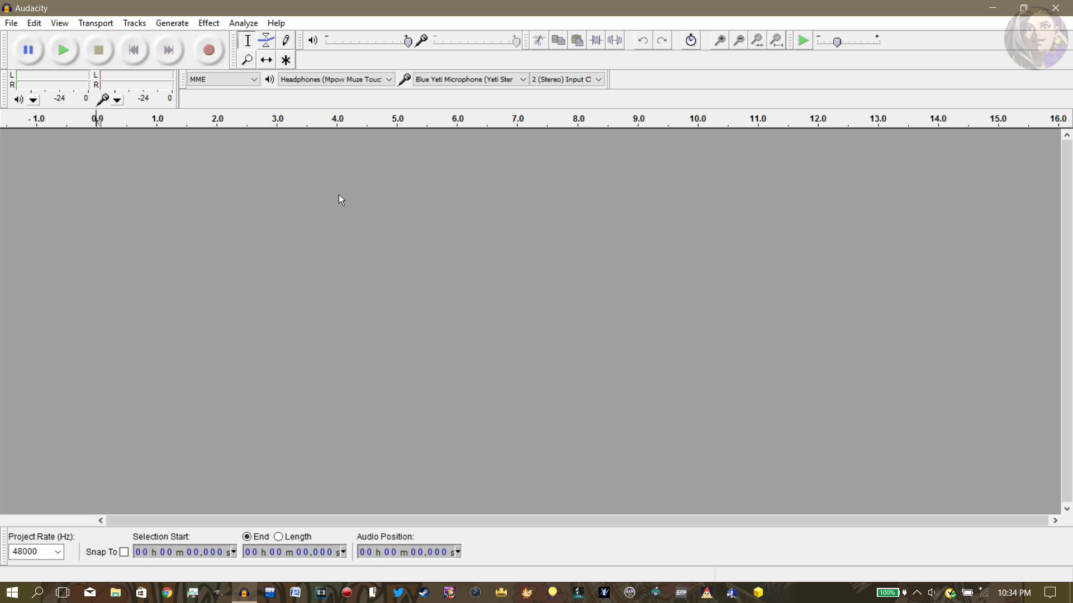
Record about 15 seconds of speech into a new stereo 48000 Hz track
left_click(207, 52)
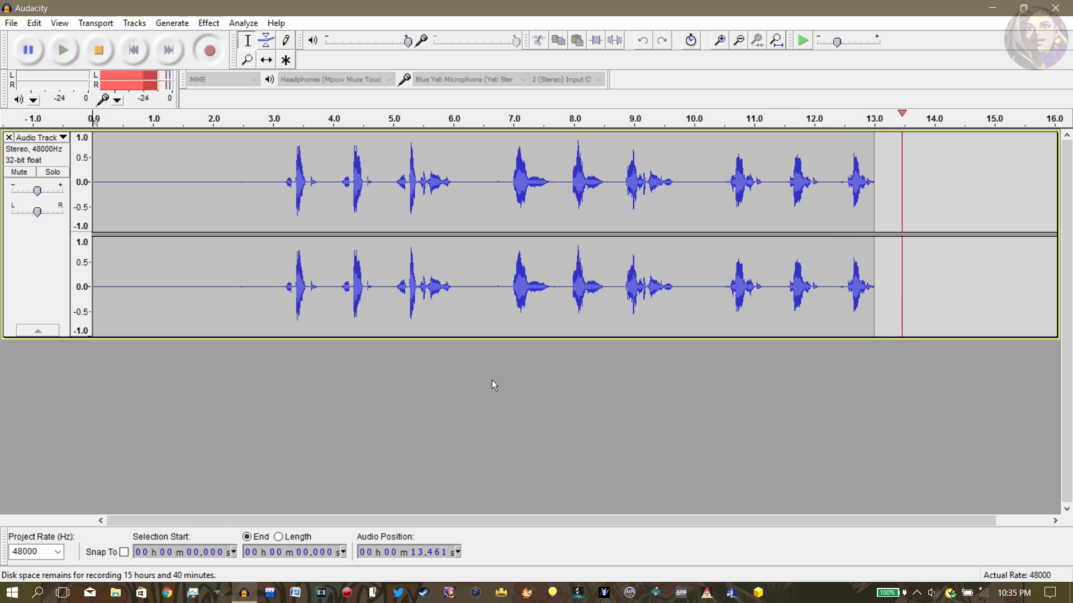
left_click(98, 50)
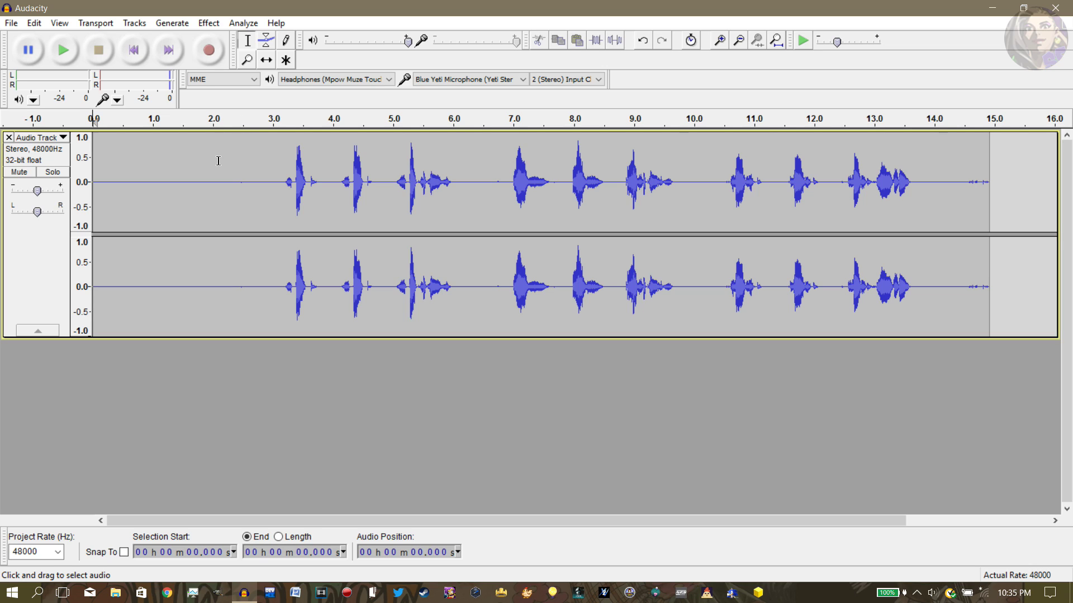
Select the silent opening of the recording from 0 to 2.09 seconds
left_click_drag(218, 159, 95, 163)
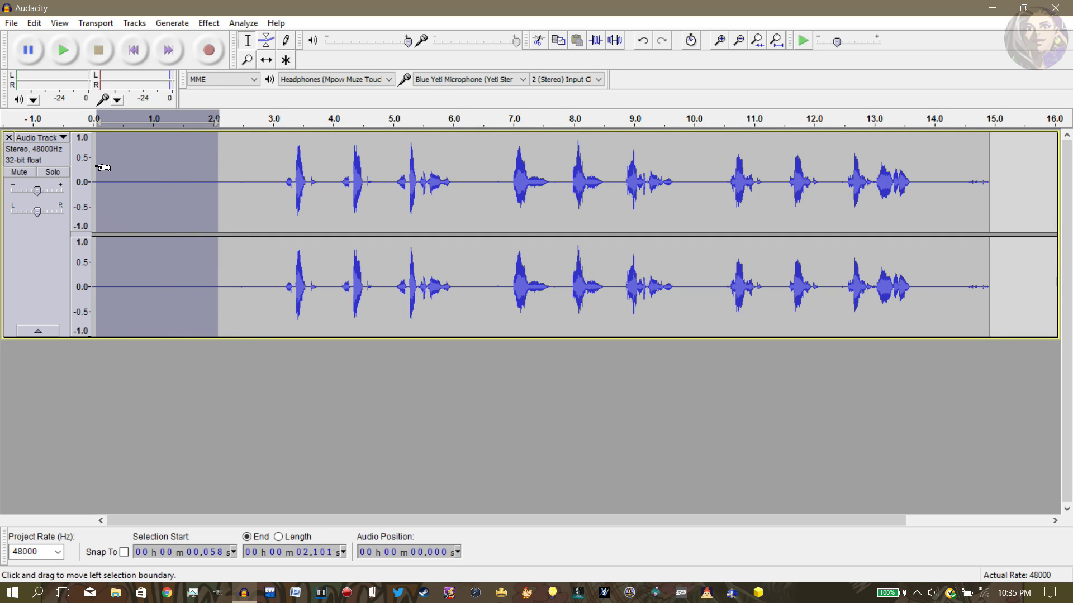
left_click(129, 162)
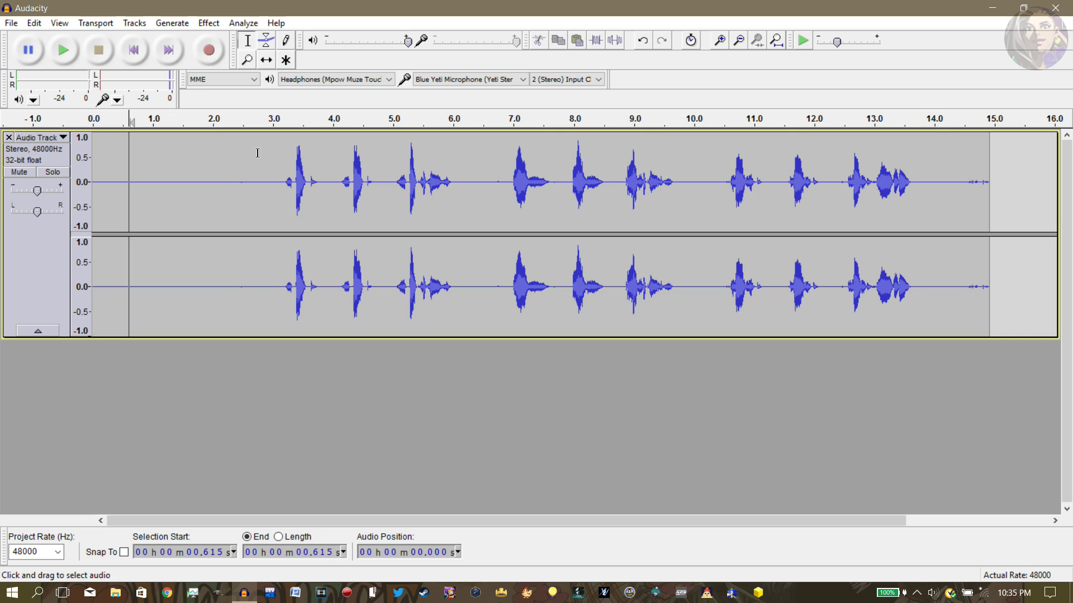
left_click_drag(278, 151, 96, 156)
left_click(174, 157)
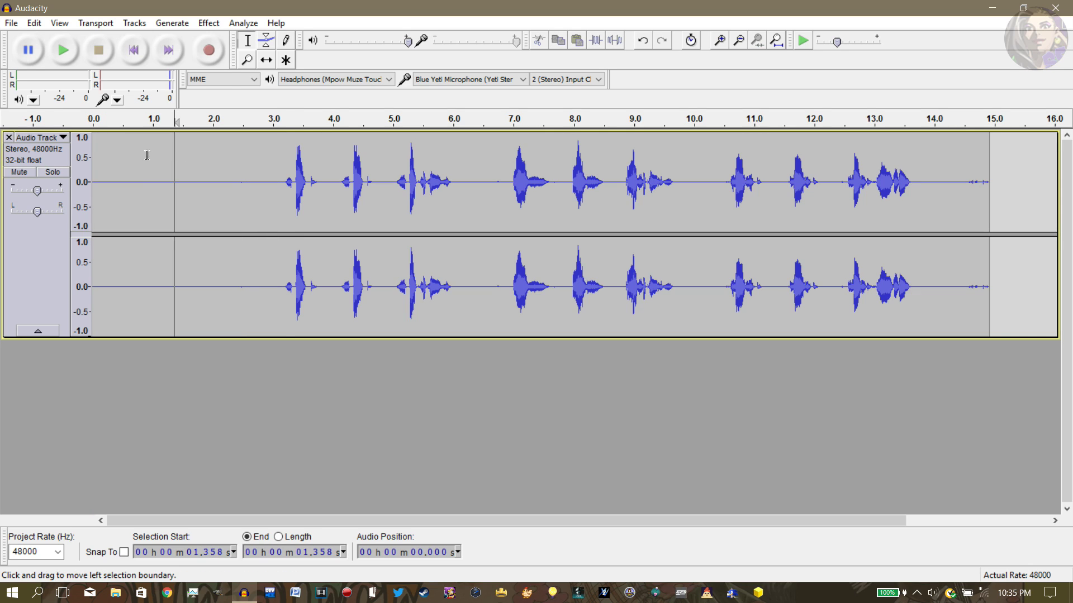
left_click_drag(218, 151, 87, 156)
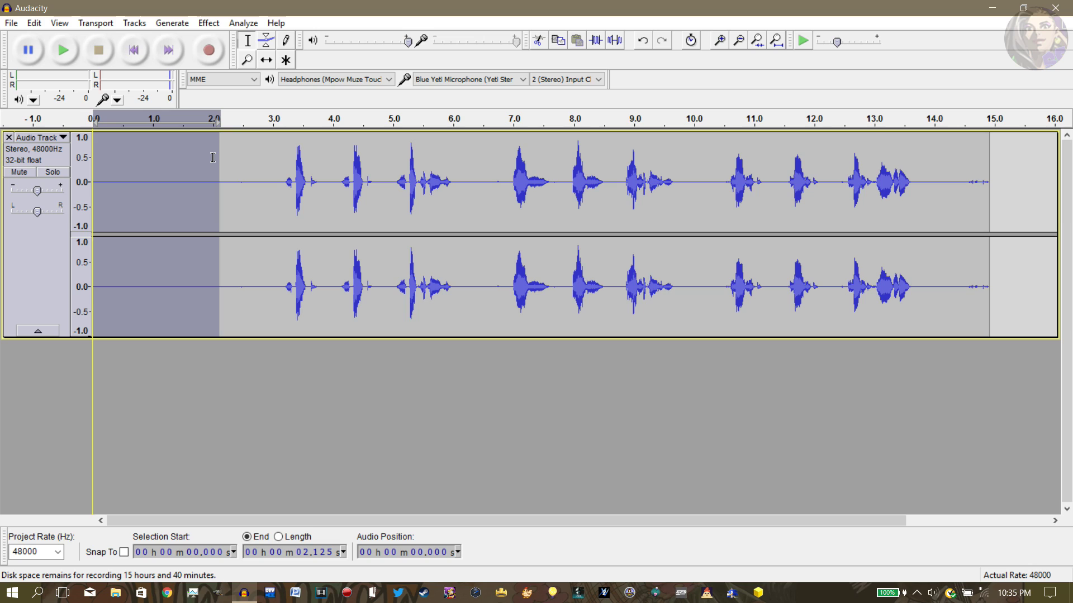
left_click(245, 158)
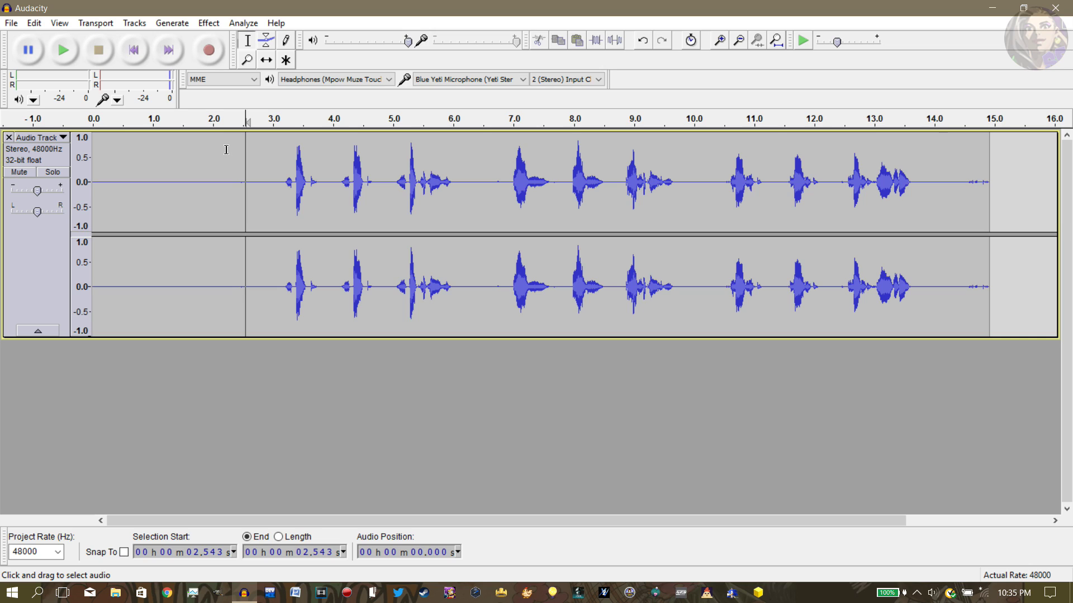
left_click_drag(217, 162, 89, 162)
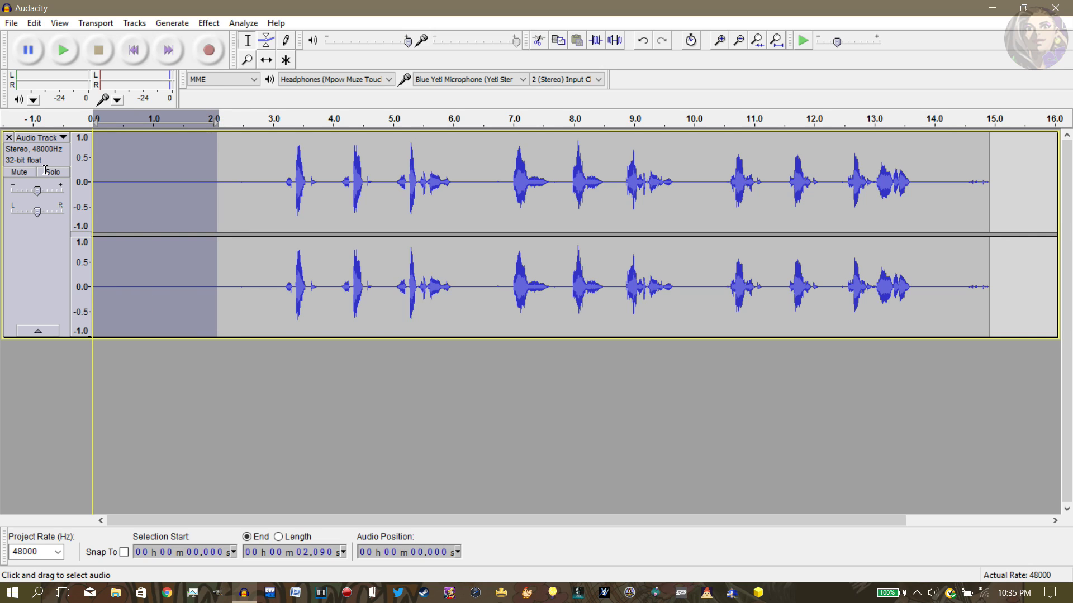
Capture a Noise Removal noise profile from that silence, then select the whole track
left_click(209, 22)
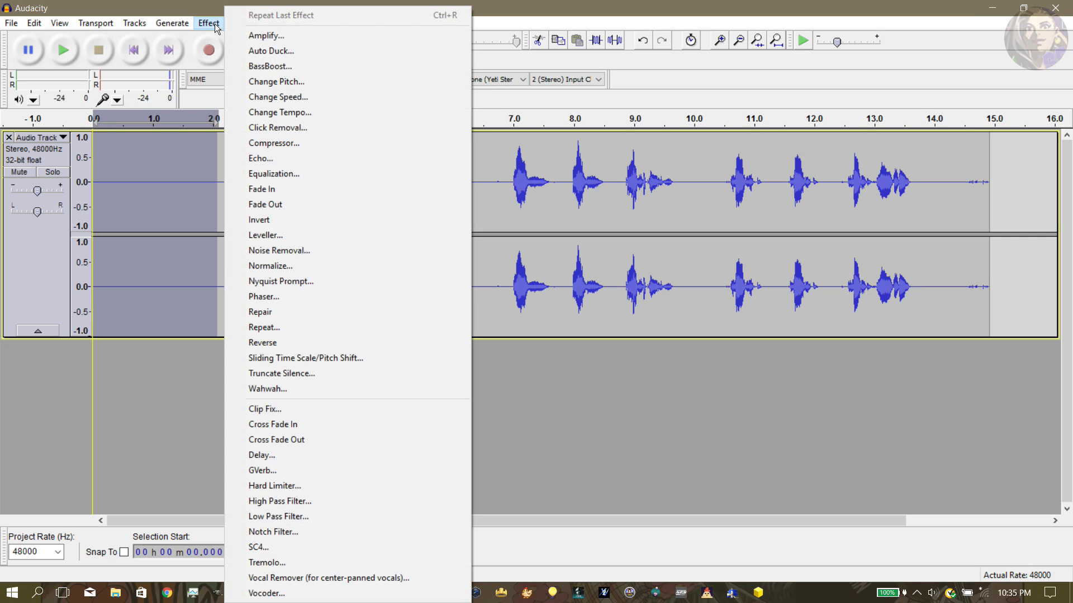
left_click(289, 252)
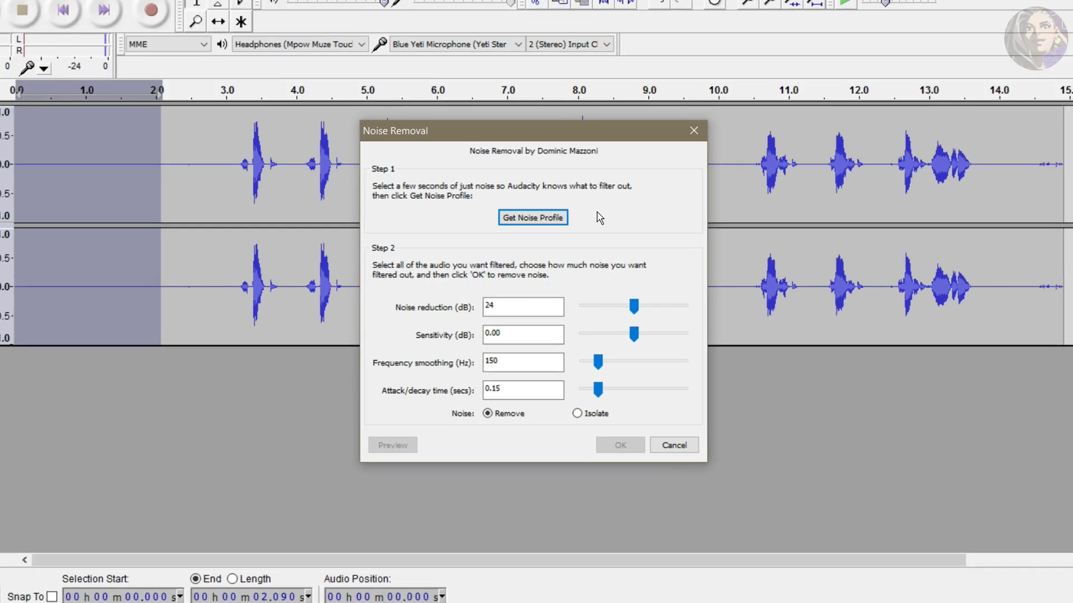
left_click(522, 227)
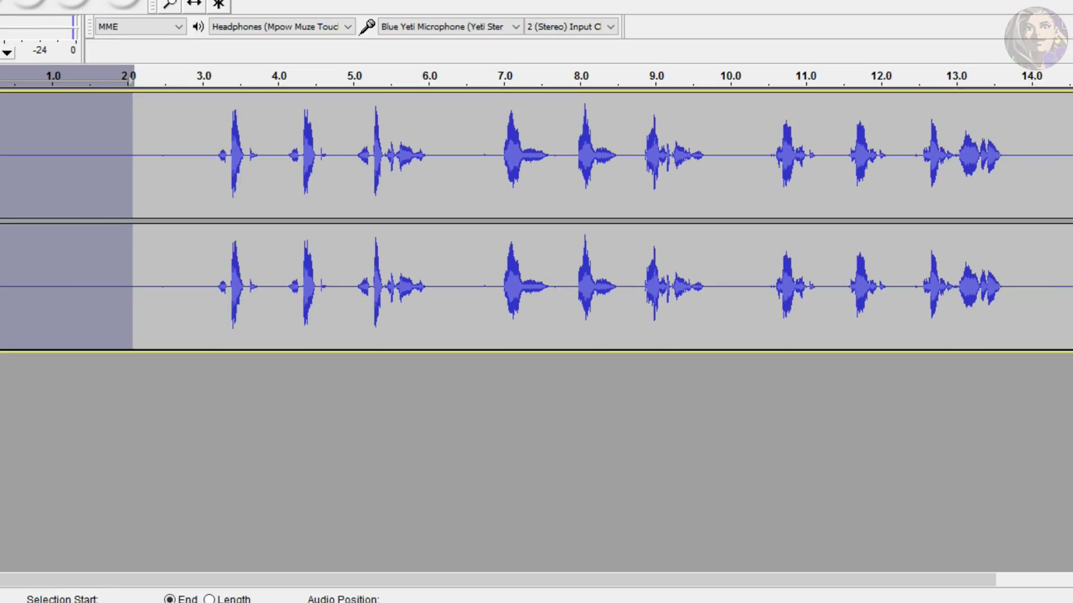
left_click(30, 267)
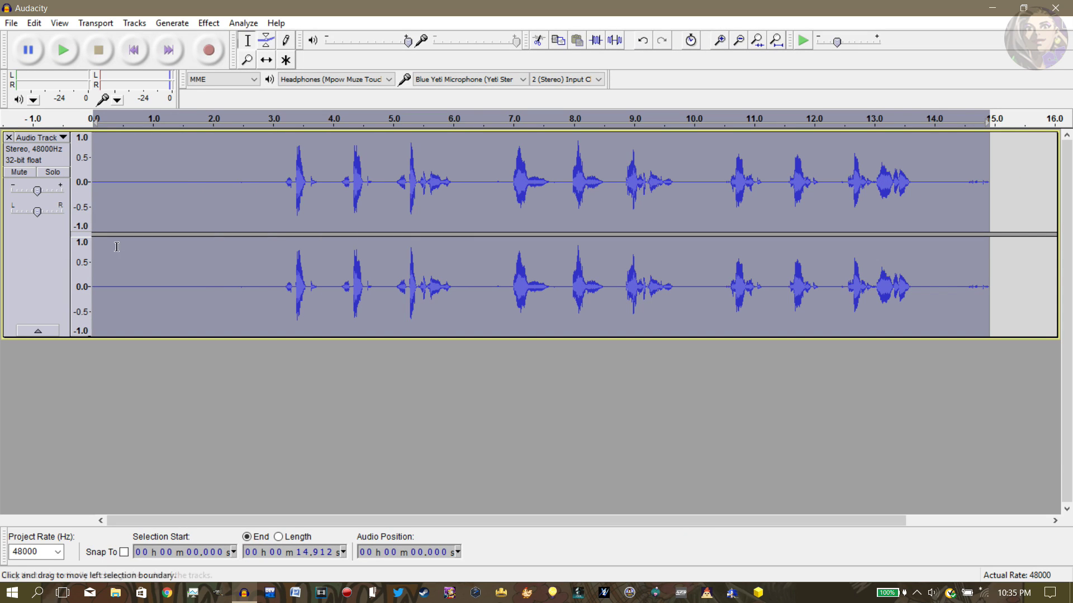
Apply Noise Removal to the whole track with 24 dB reduction and default smoothing
left_click(209, 23)
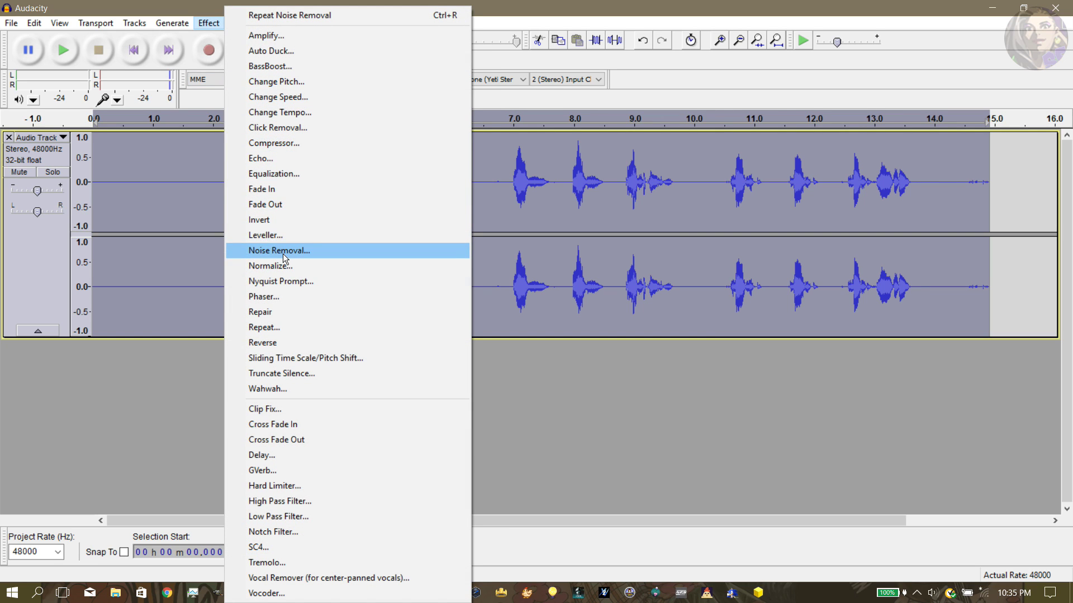
left_click(282, 252)
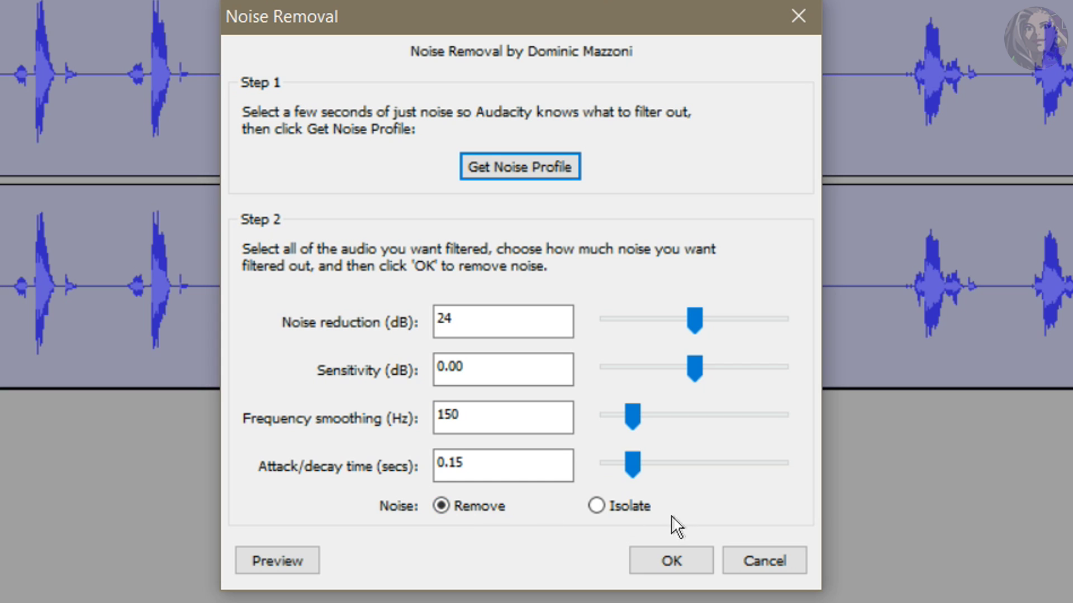
left_click(658, 566)
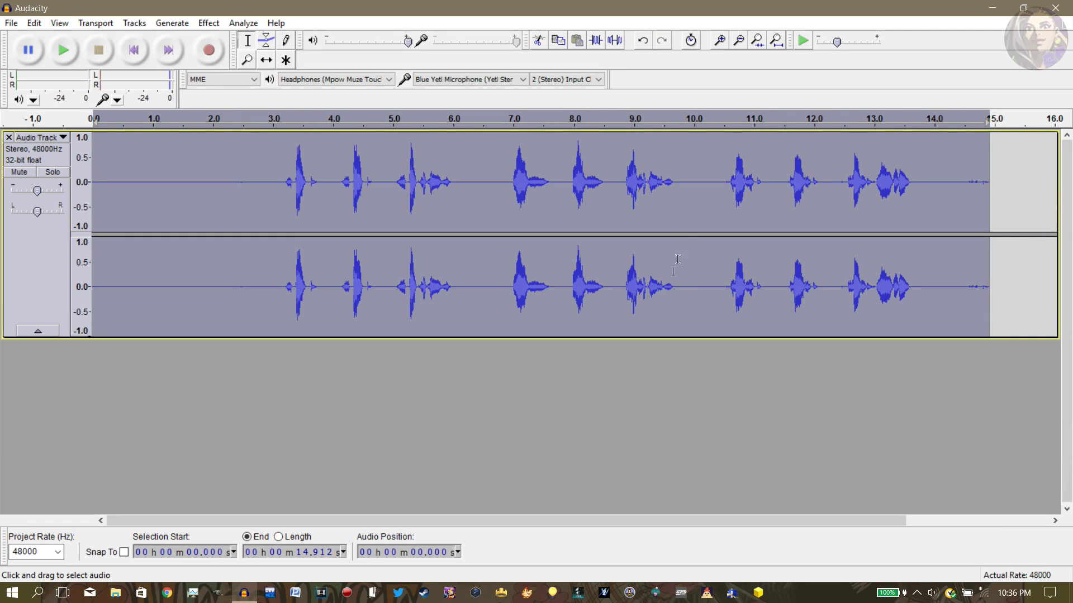
Delete the trailing audio after 14.5 seconds
left_click(424, 172)
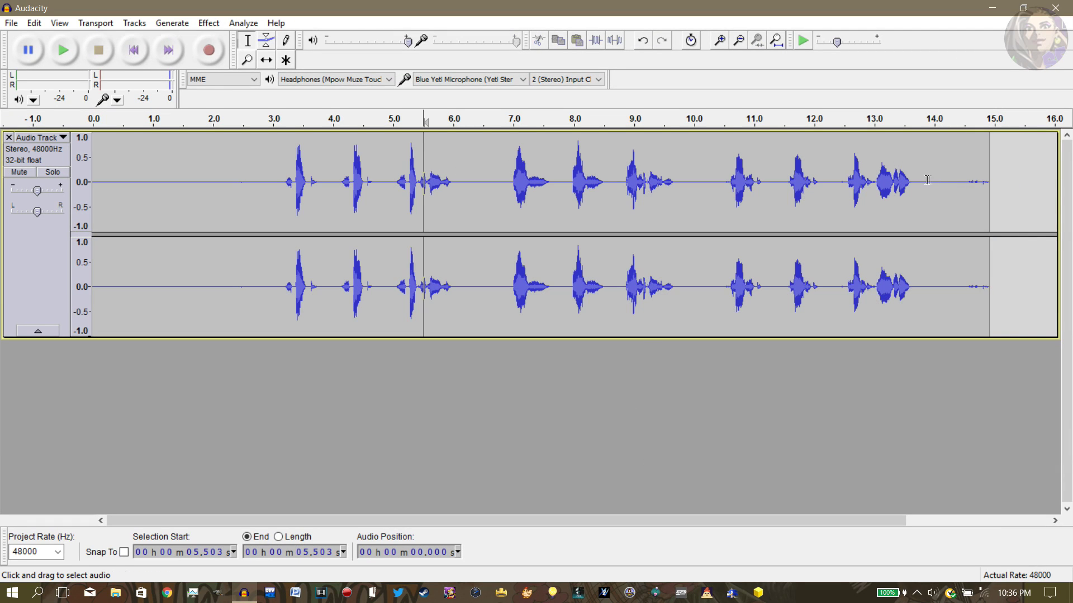
left_click_drag(917, 180, 992, 182)
left_click(966, 180)
key("Delete")
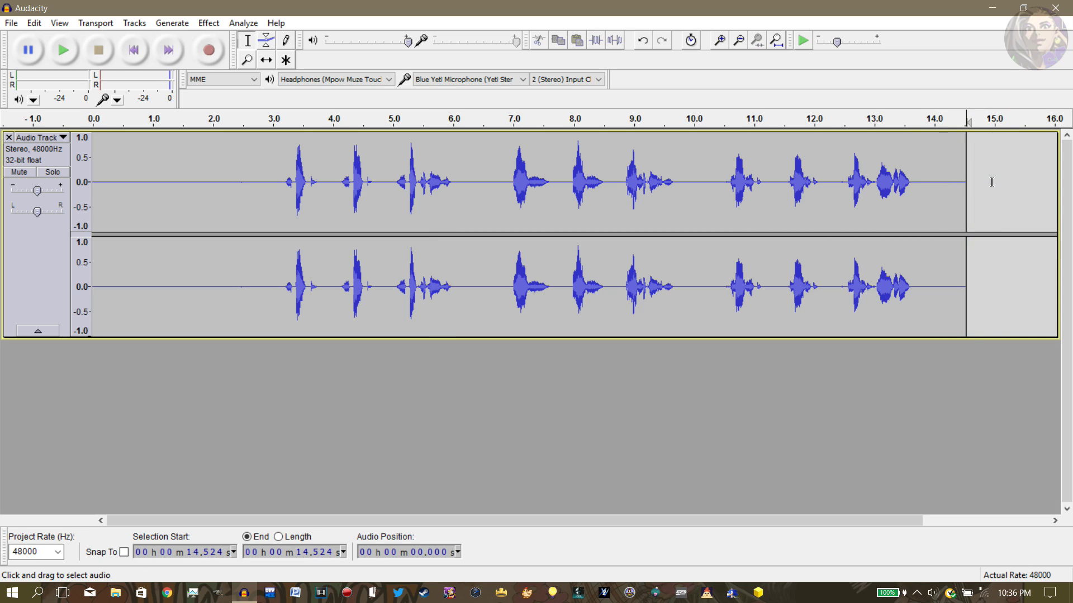
Select the entire voice track from 0 to 14.524 seconds
left_click(462, 185)
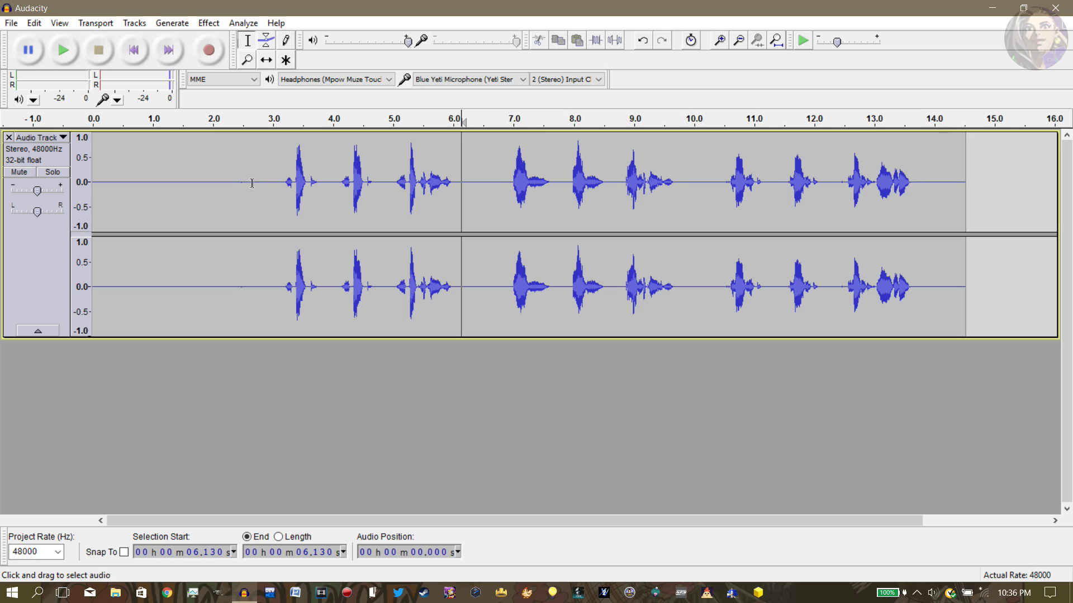
left_click_drag(248, 183, 95, 183)
left_click(187, 187)
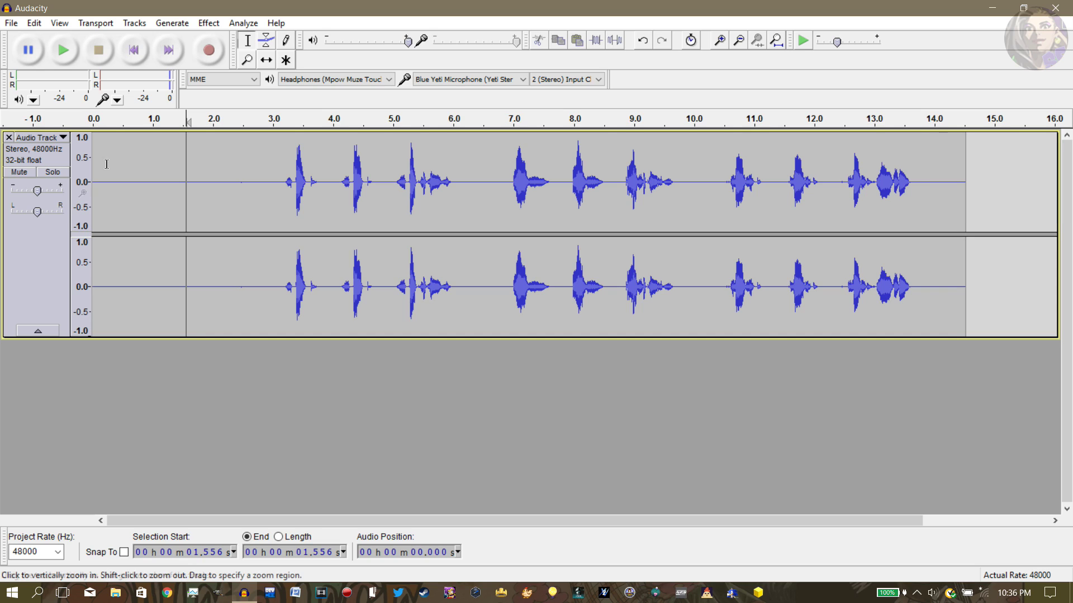
left_click(38, 260)
Compress the track at a 2:1 ratio and -16 dB threshold, with make-up gain
left_click(207, 23)
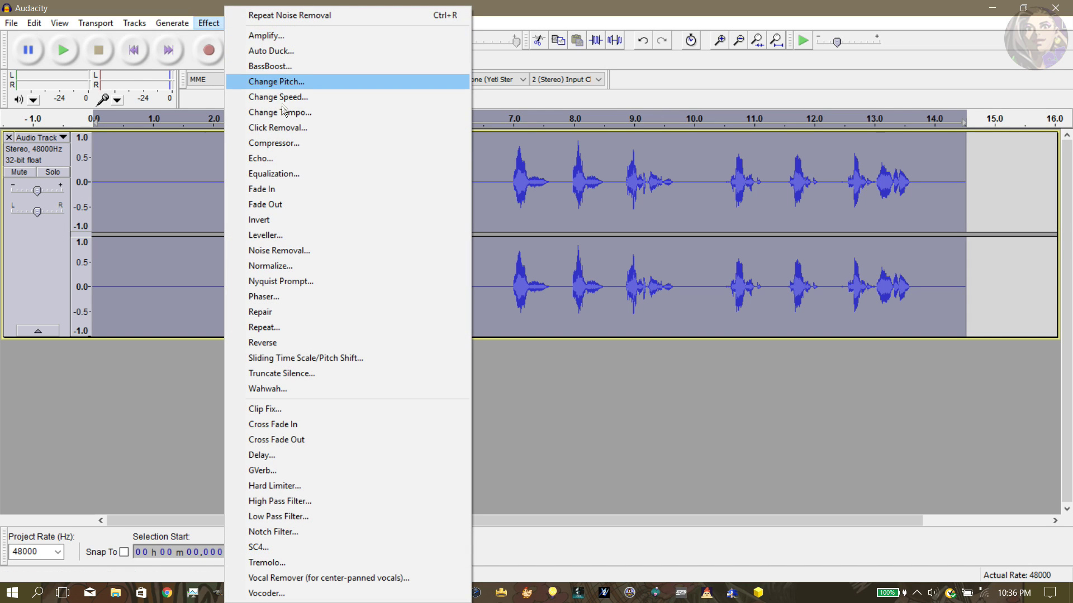
left_click(274, 143)
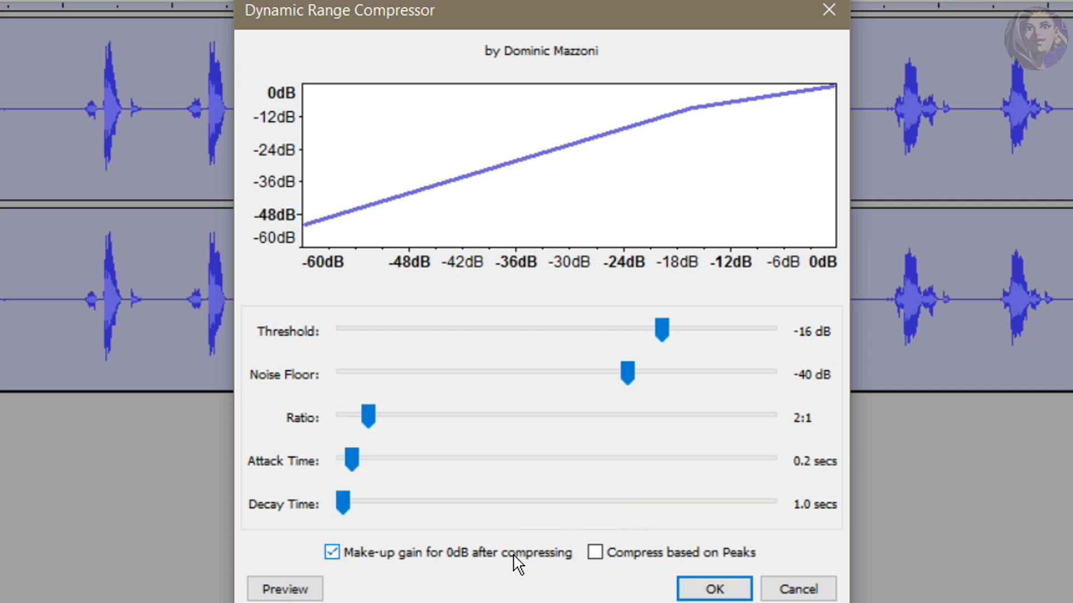
left_click(699, 590)
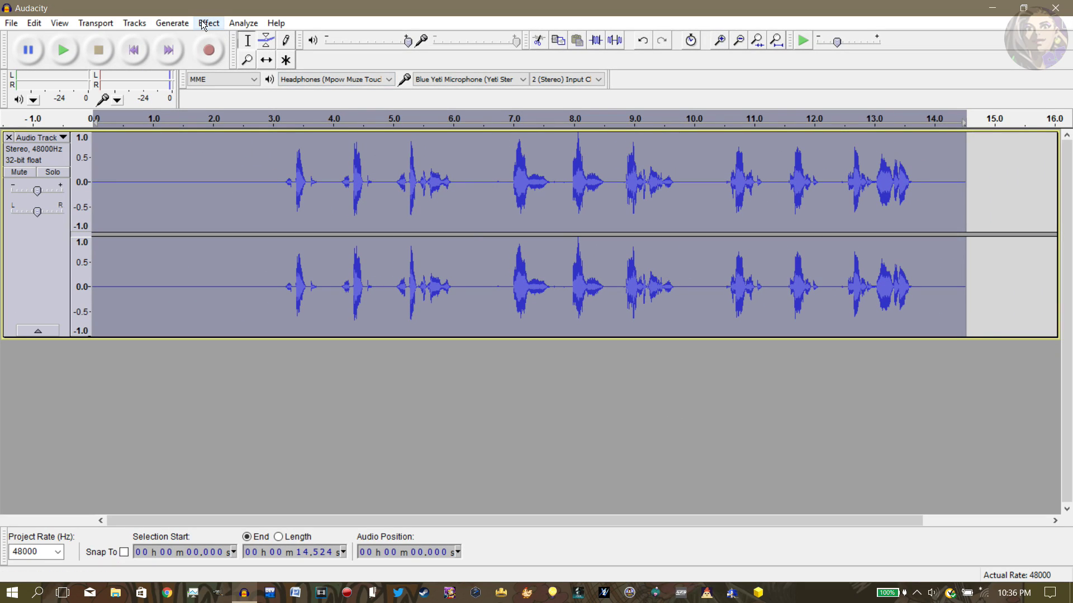
Apply Equalization with the Bass Boost preset curve
left_click(208, 23)
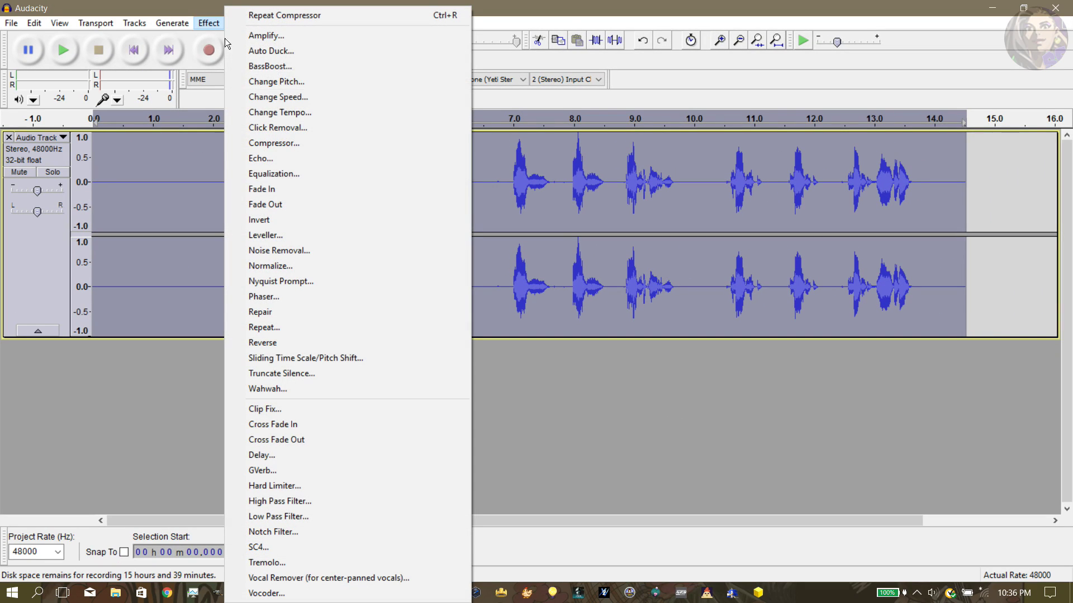
left_click(317, 172)
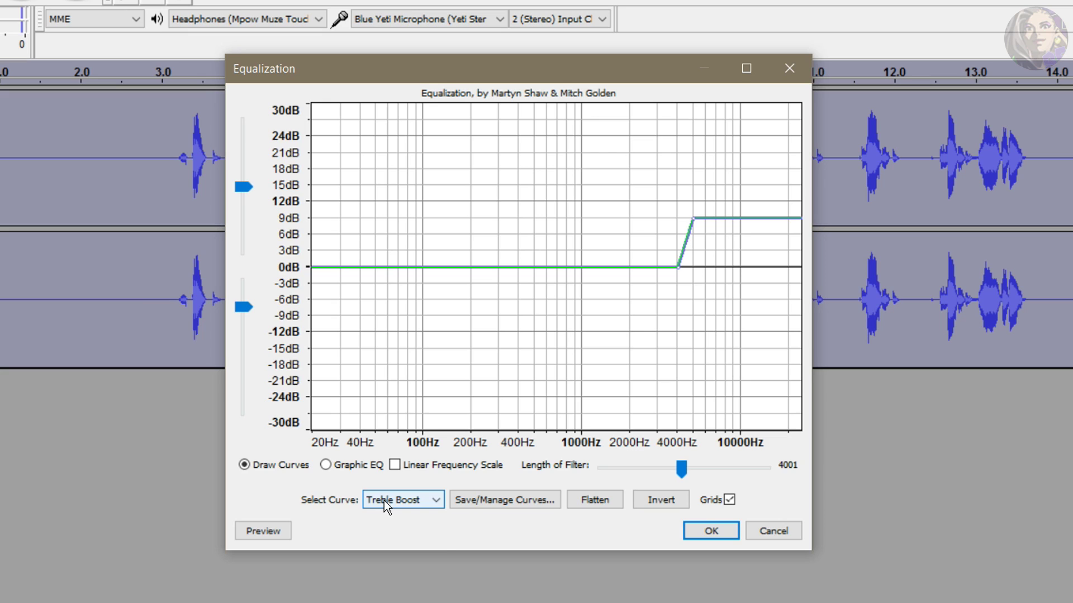
left_click(383, 500)
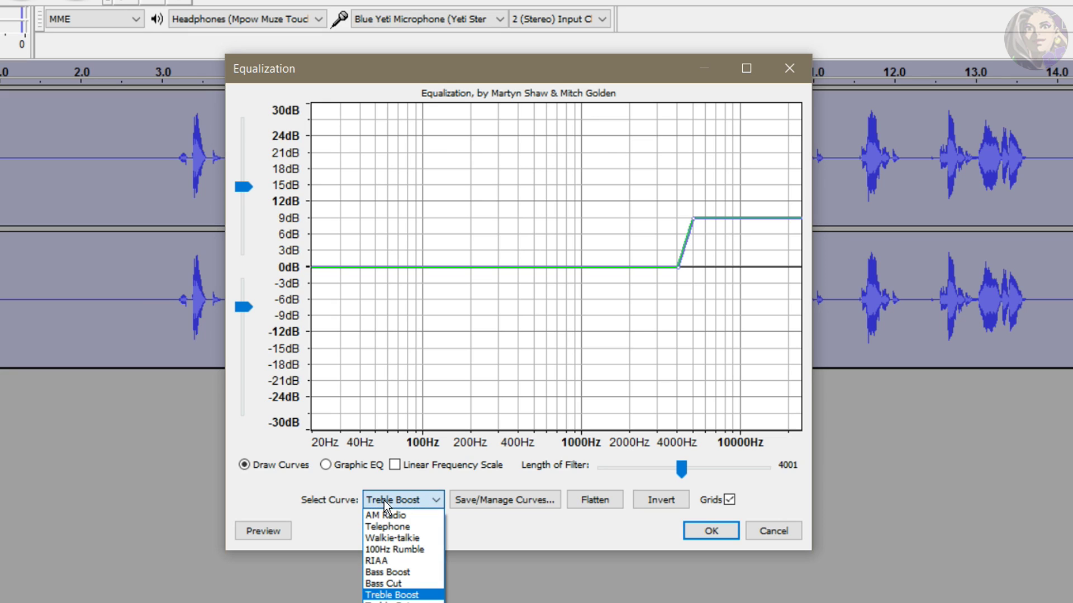
left_click(388, 572)
left_click(414, 500)
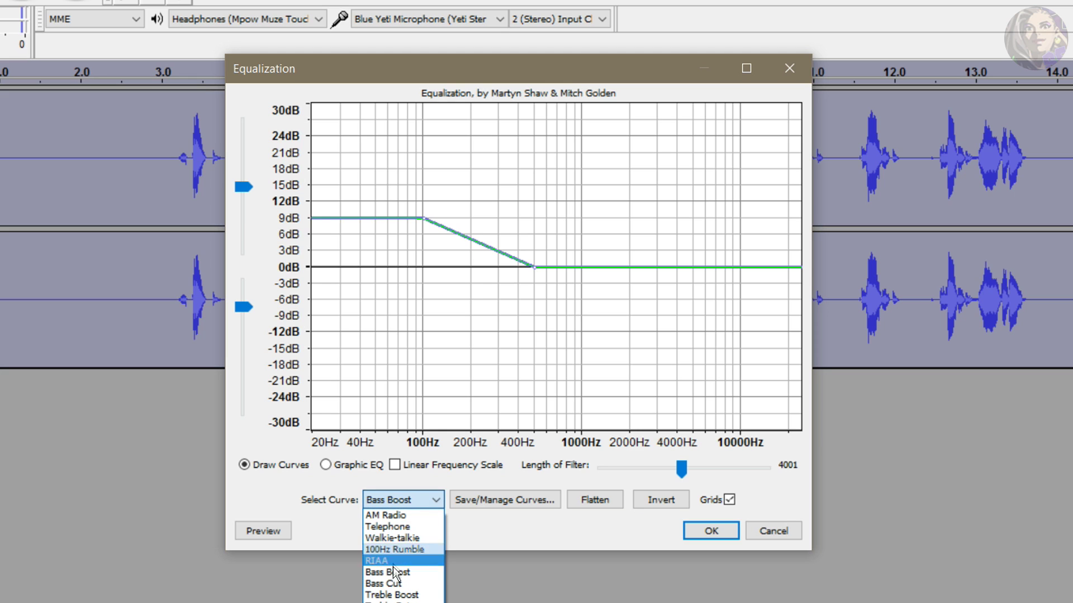
left_click(395, 572)
left_click(711, 532)
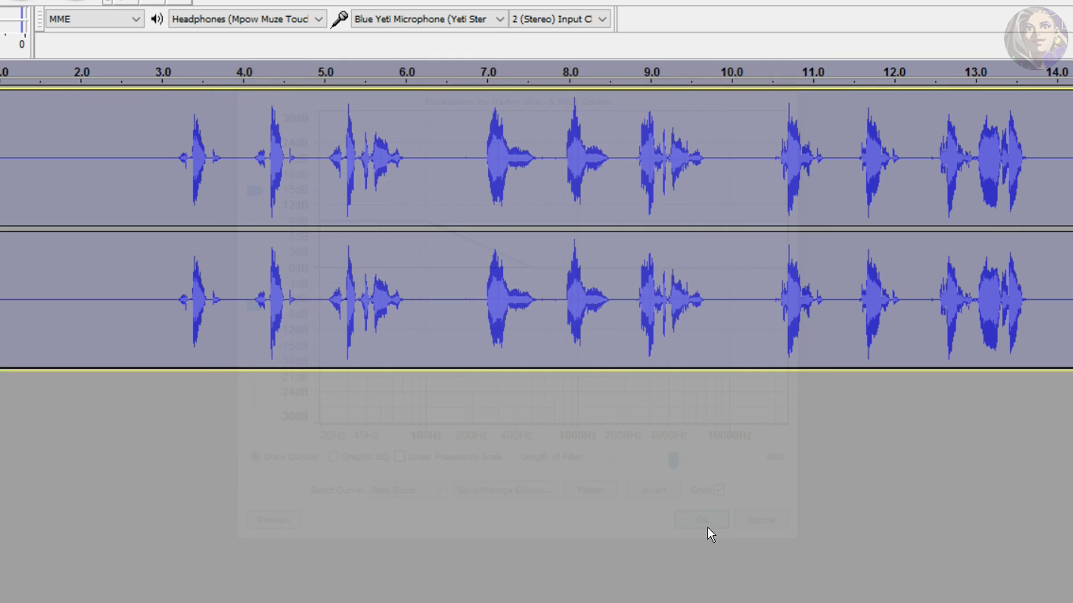
Apply Equalization again with the Treble Boost preset curve
left_click(123, 1)
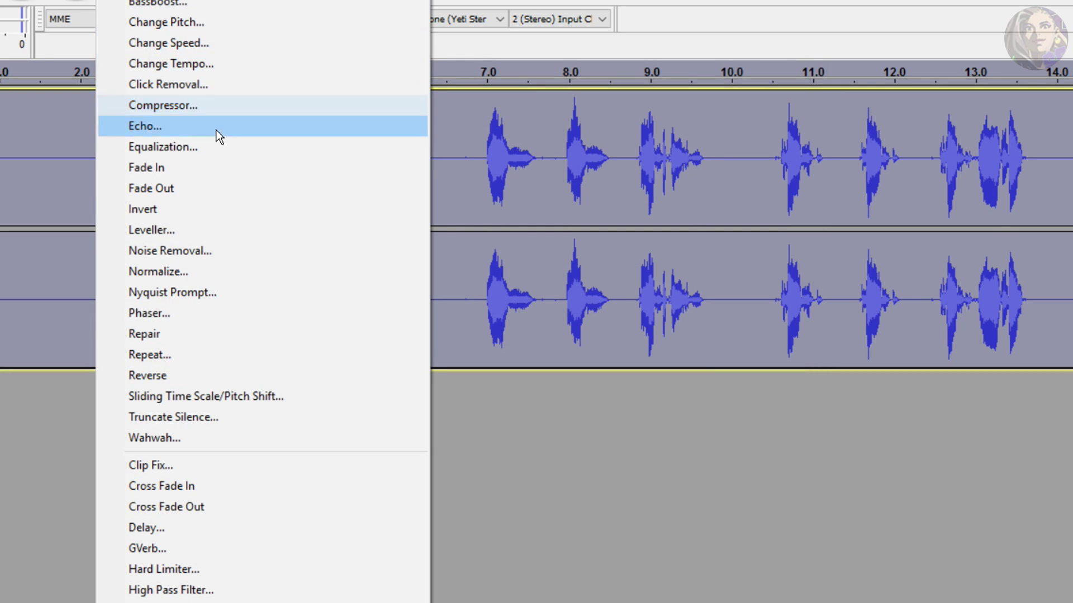
left_click(183, 147)
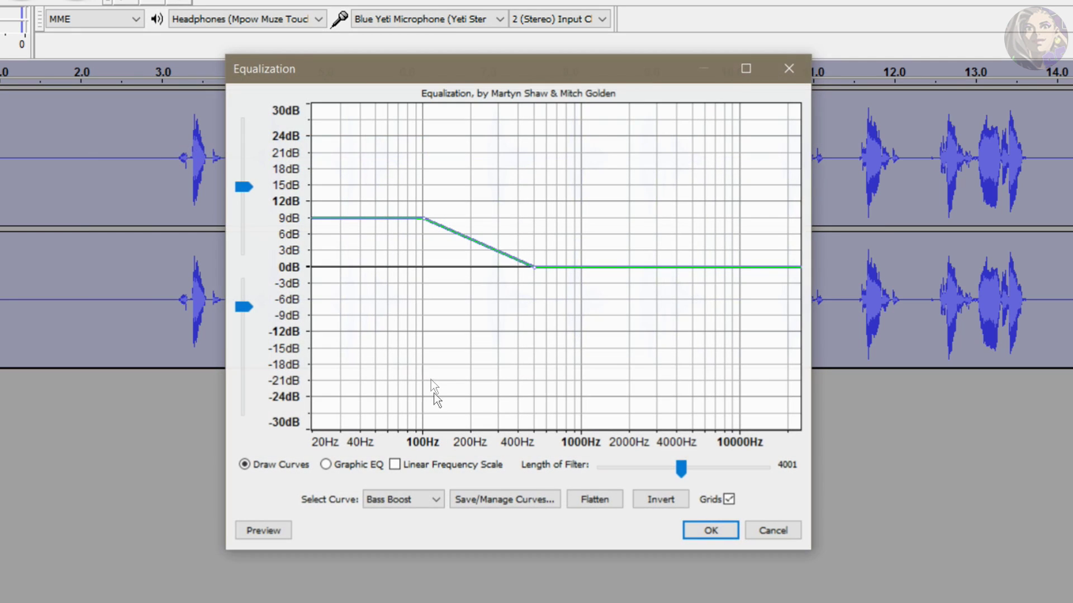
left_click(412, 506)
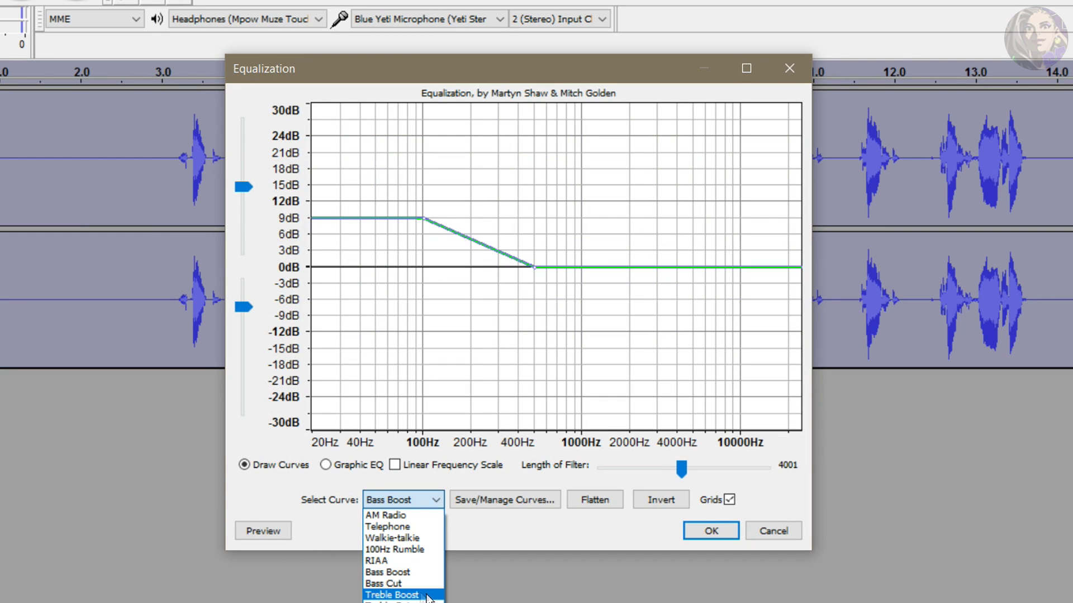
left_click(397, 595)
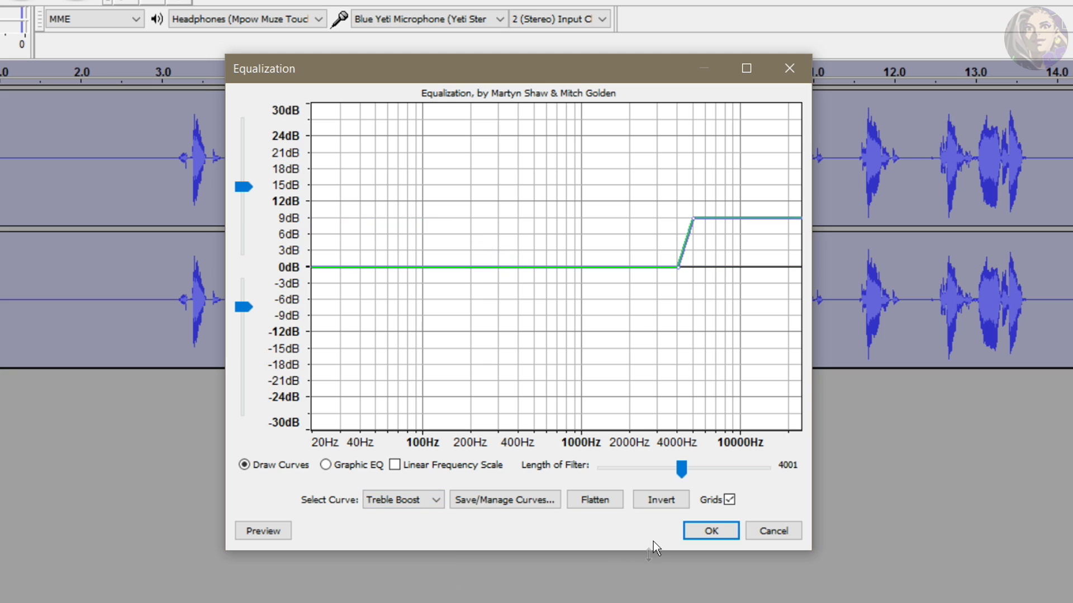
left_click(694, 532)
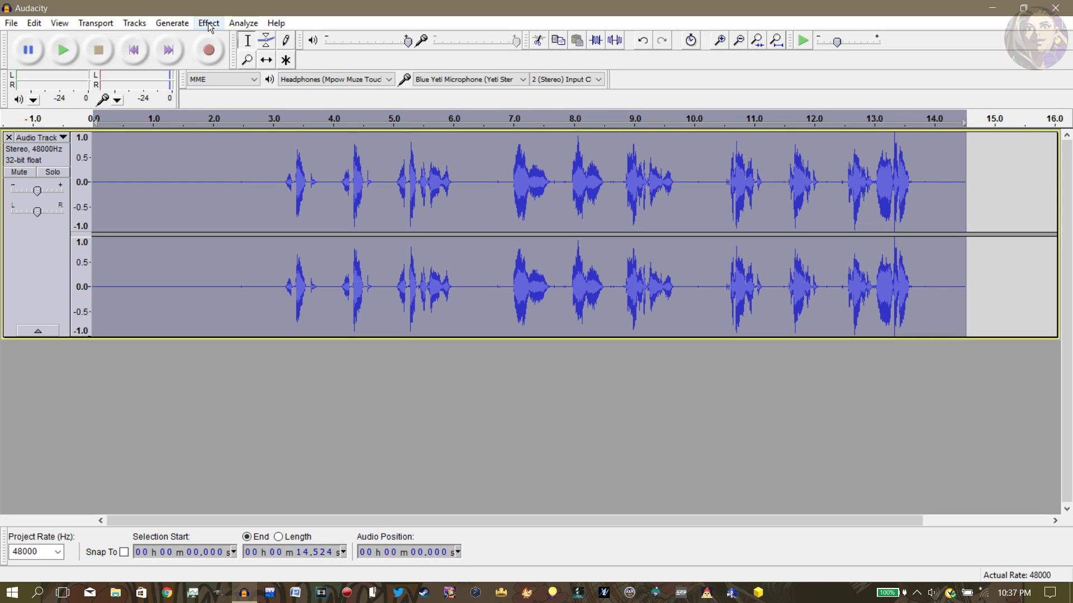
Normalize the voice track to -1.0 dB maximum amplitude with DC offset removal
left_click(207, 23)
left_click(319, 267)
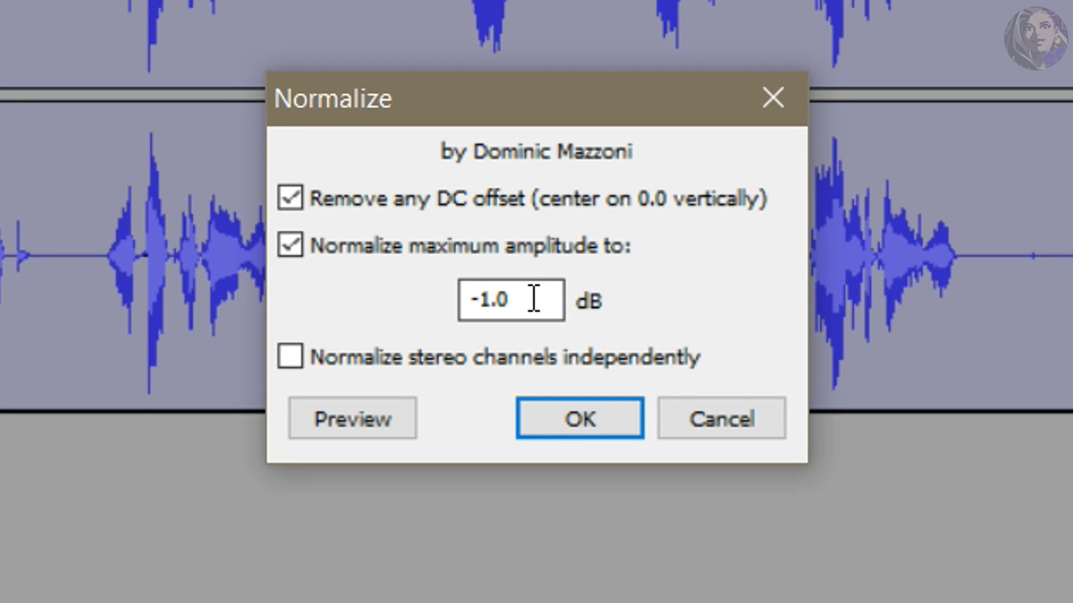
left_click_drag(533, 300, 311, 283)
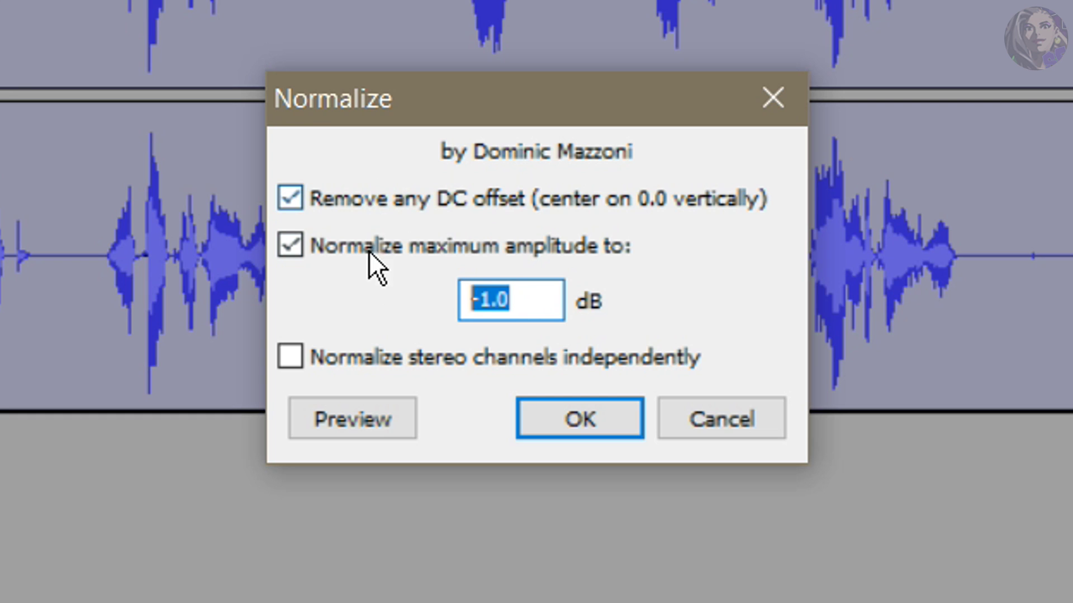
left_click(581, 414)
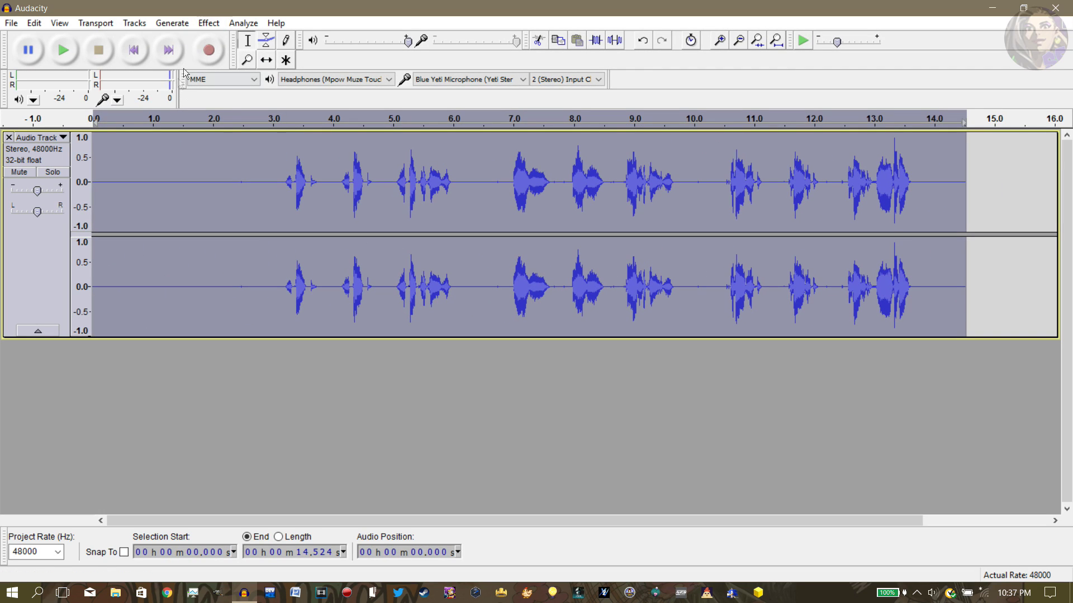
left_click(209, 23)
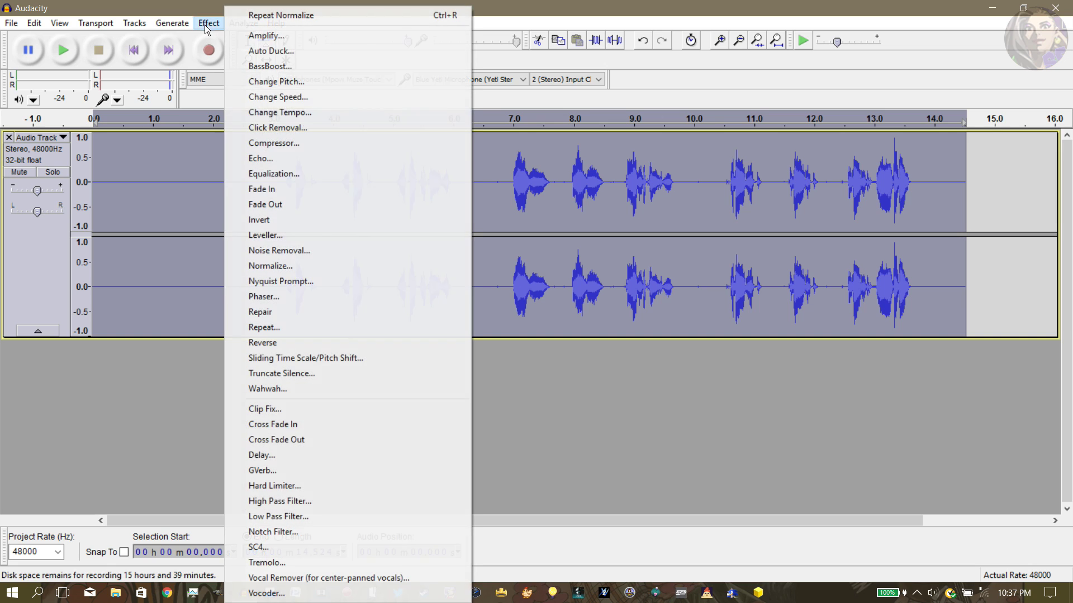
Apply Hard Limiter with a -4 dB limit, keeping wet level 1.0 and residue 0.0
left_click(297, 485)
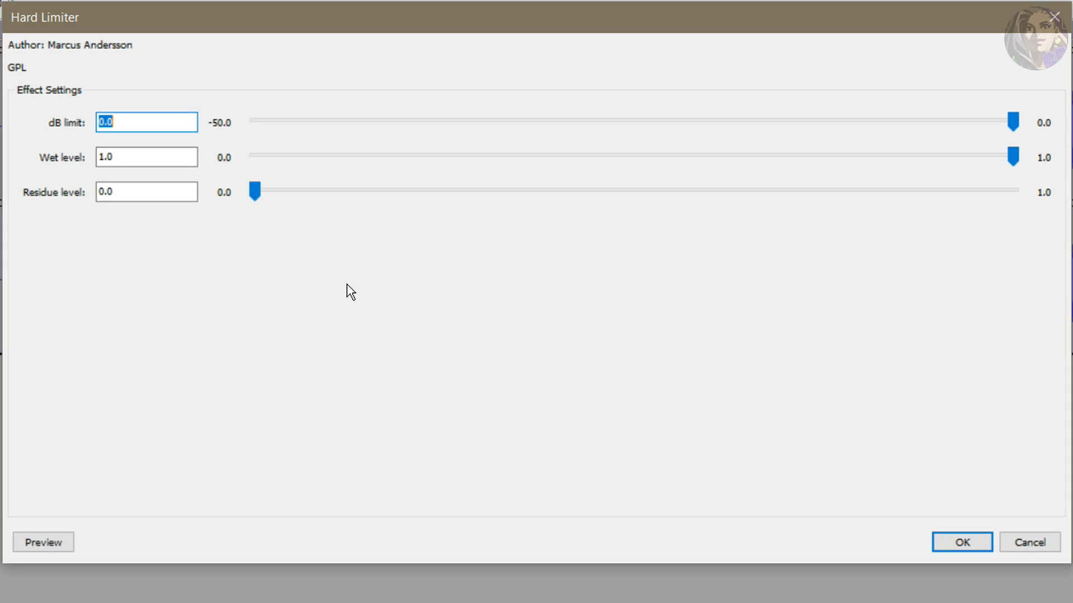
type("-4")
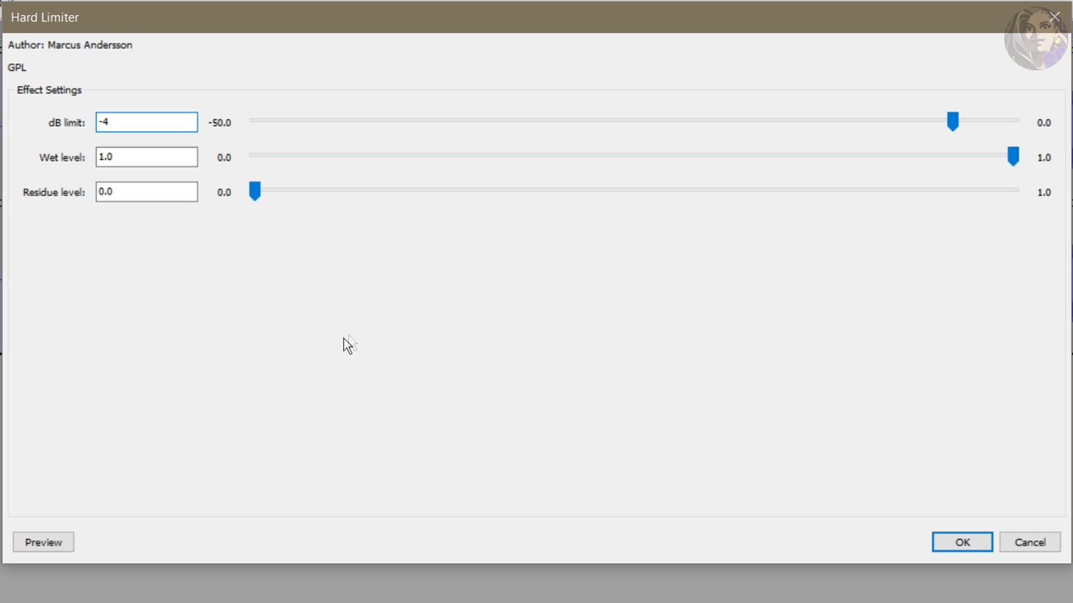
left_click(124, 156)
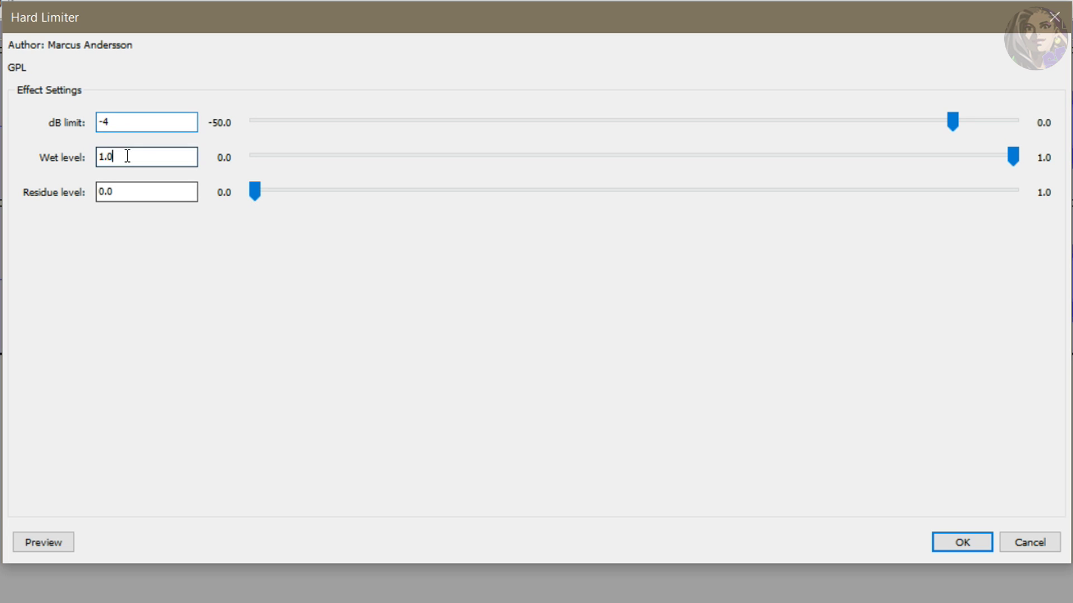
left_click(124, 193)
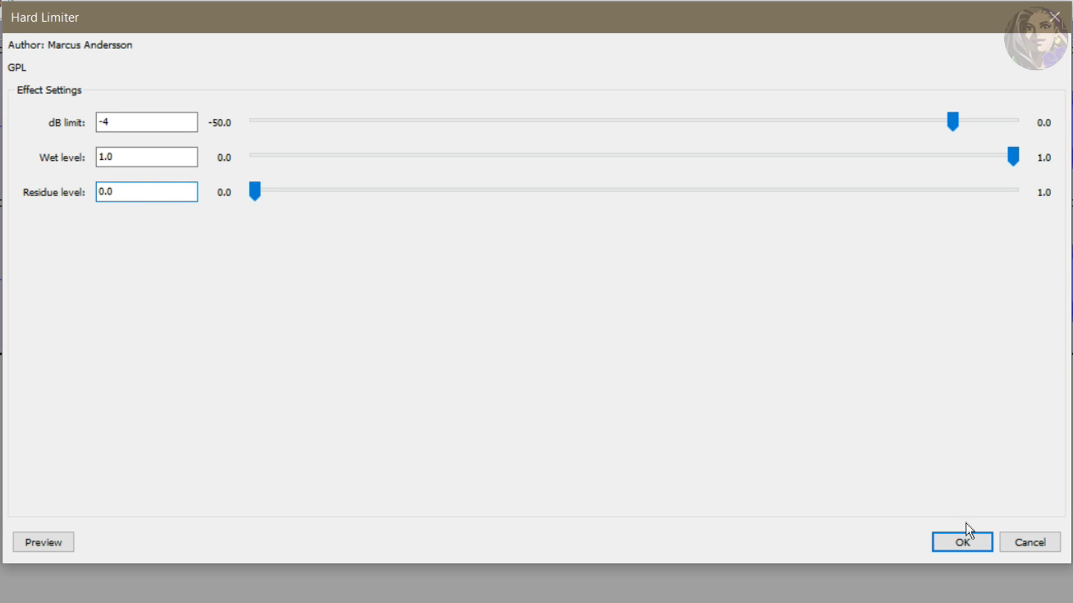
left_click(951, 543)
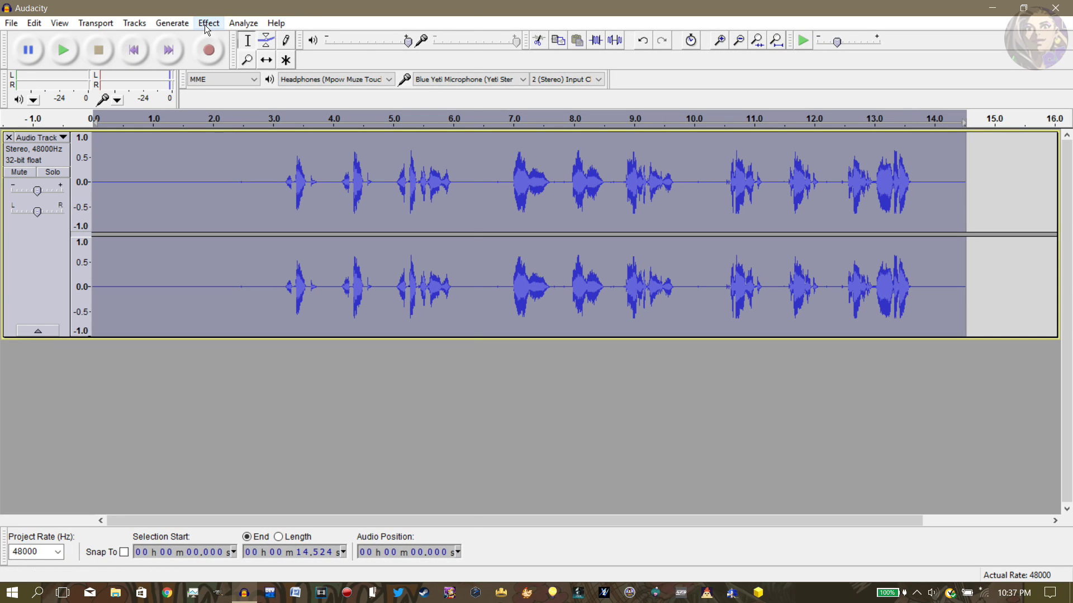
Run Normalize again on the limited track with the -1.0 dB peak setting
left_click(206, 26)
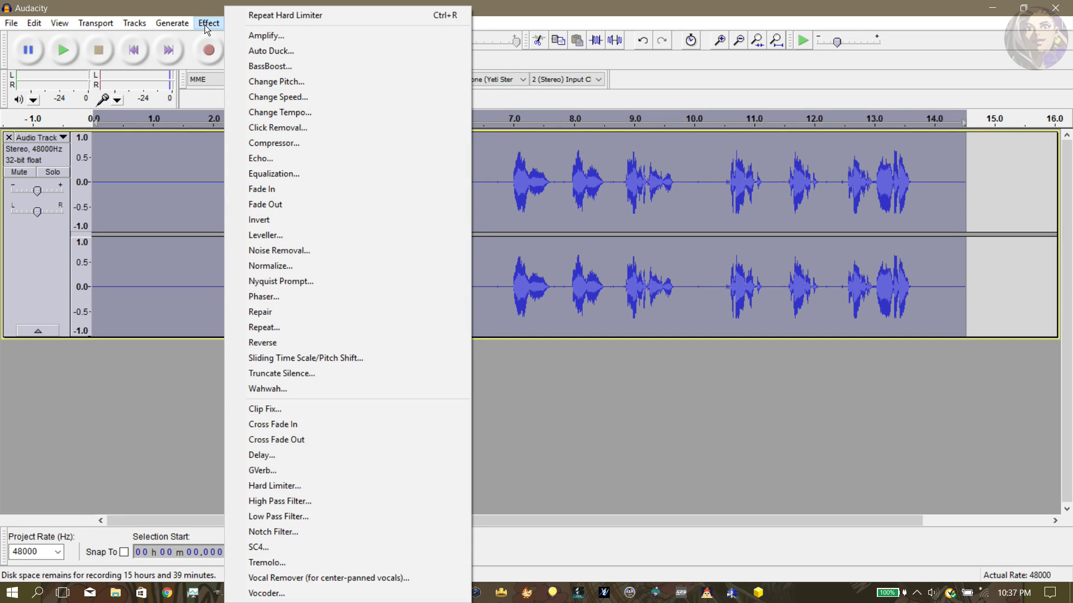
left_click(304, 268)
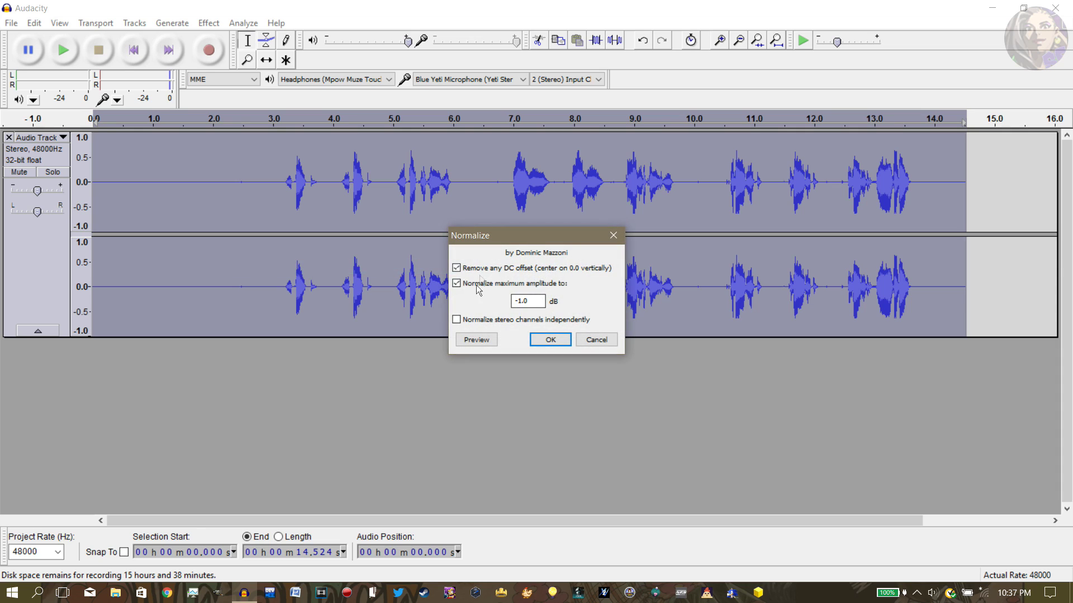
left_click(550, 340)
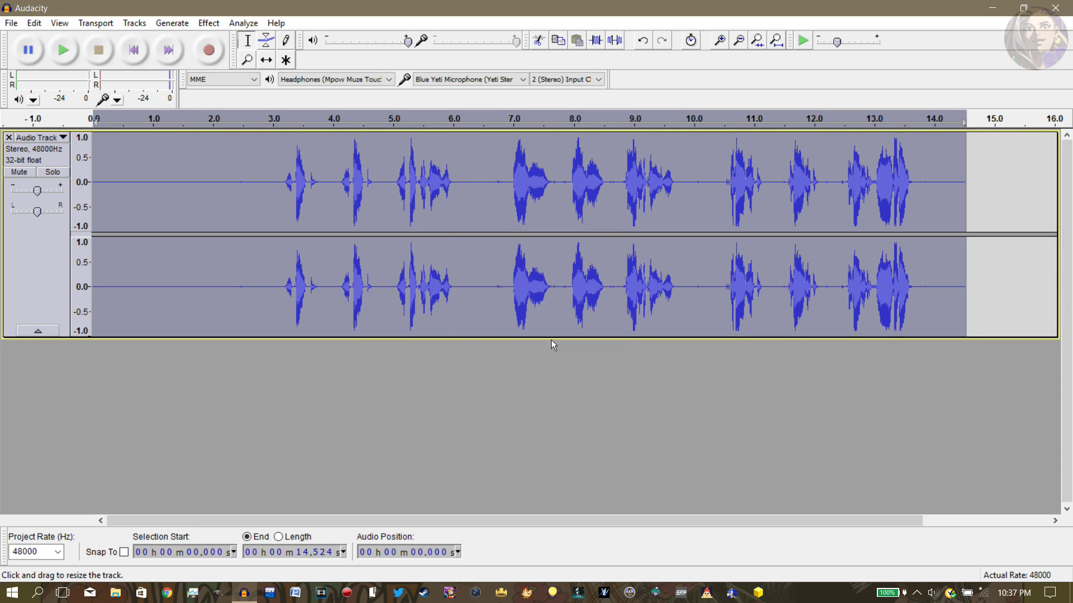
Play the processed voice track from about 2 seconds, then select the whole track with Ctrl+A
left_click(261, 169)
left_click(216, 158)
left_click(212, 158)
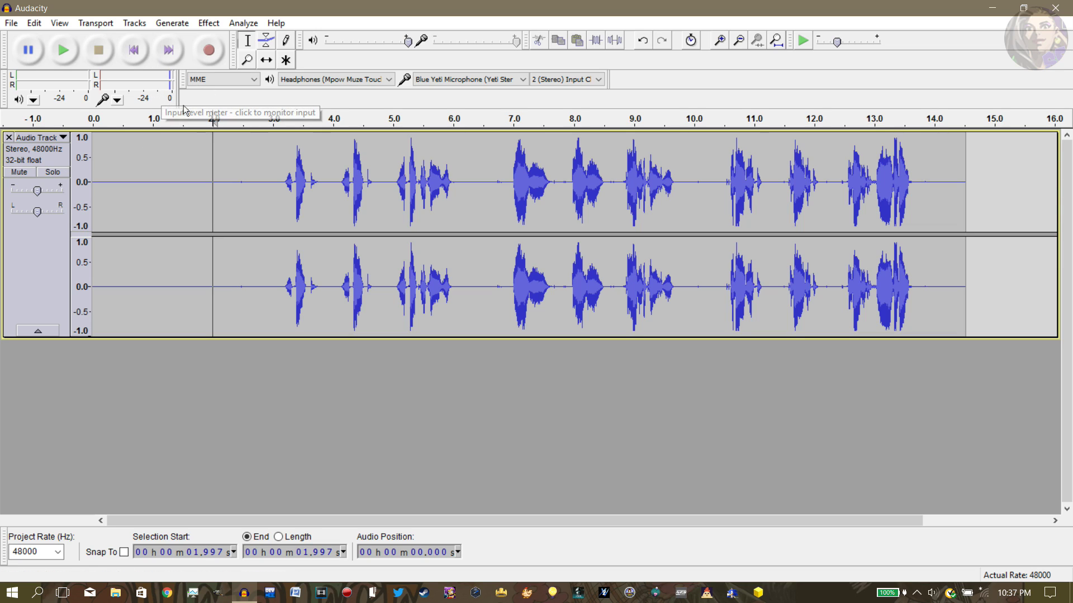
left_click(63, 49)
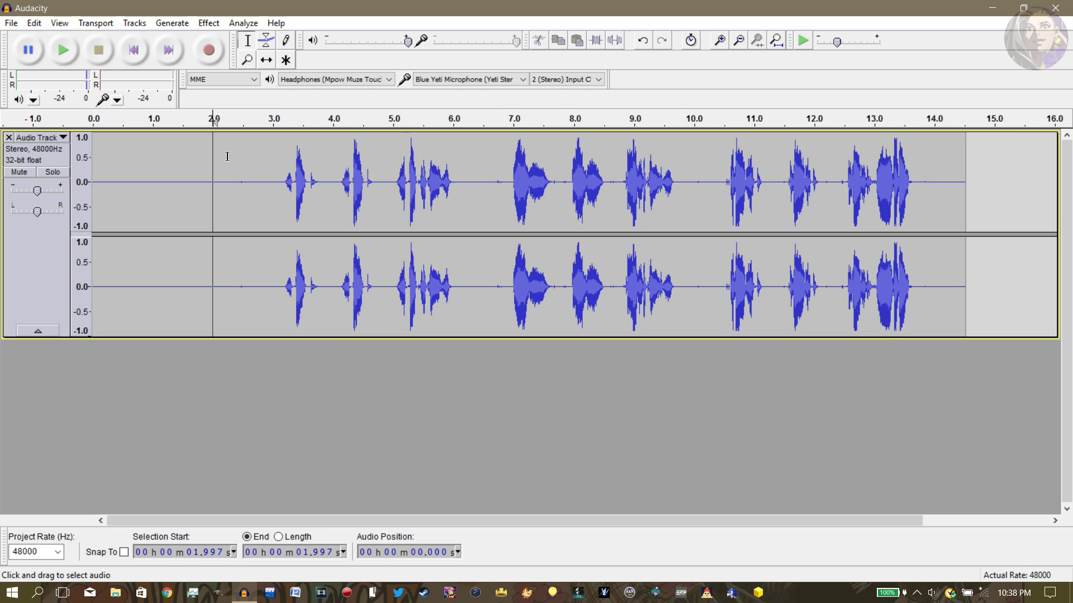
key("ctrl+a")
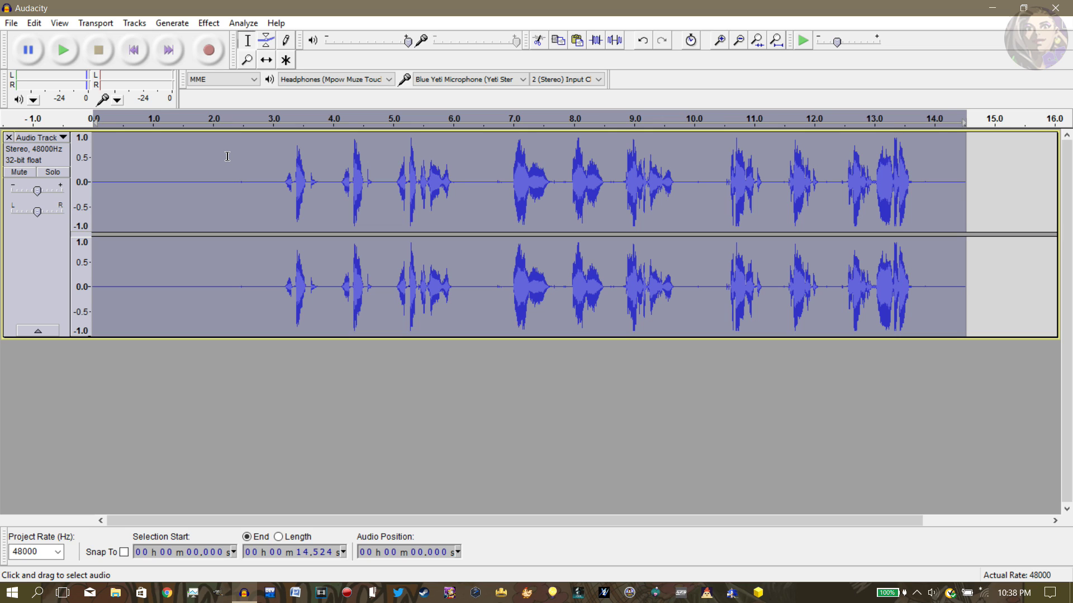
Undo the Normalize and earlier processing steps to return toward the original recording
left_click(34, 23)
left_click(49, 39)
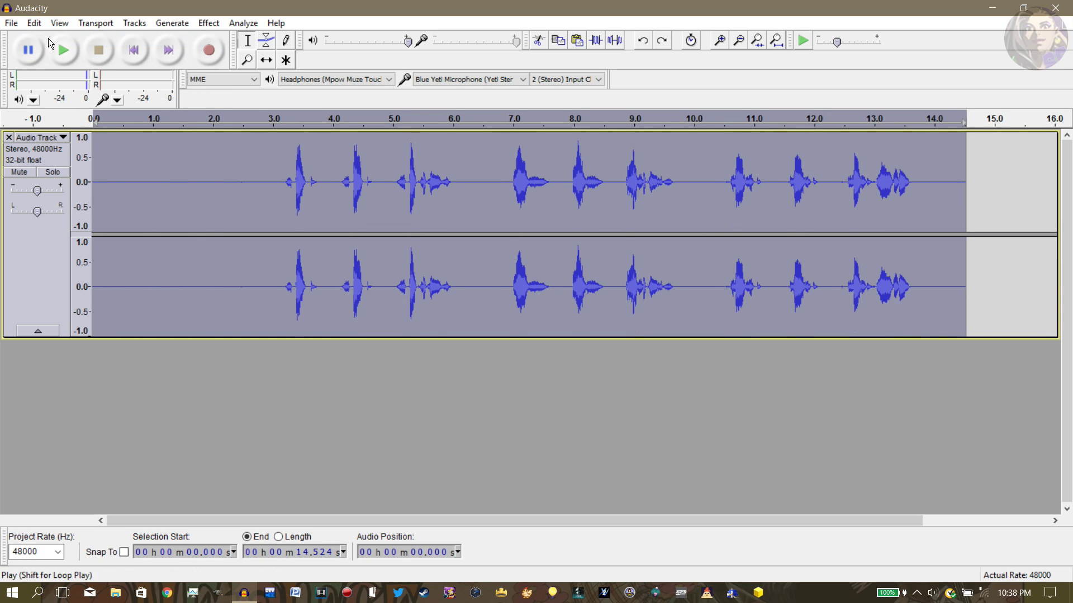
key("ctrl+z")
left_click(34, 22)
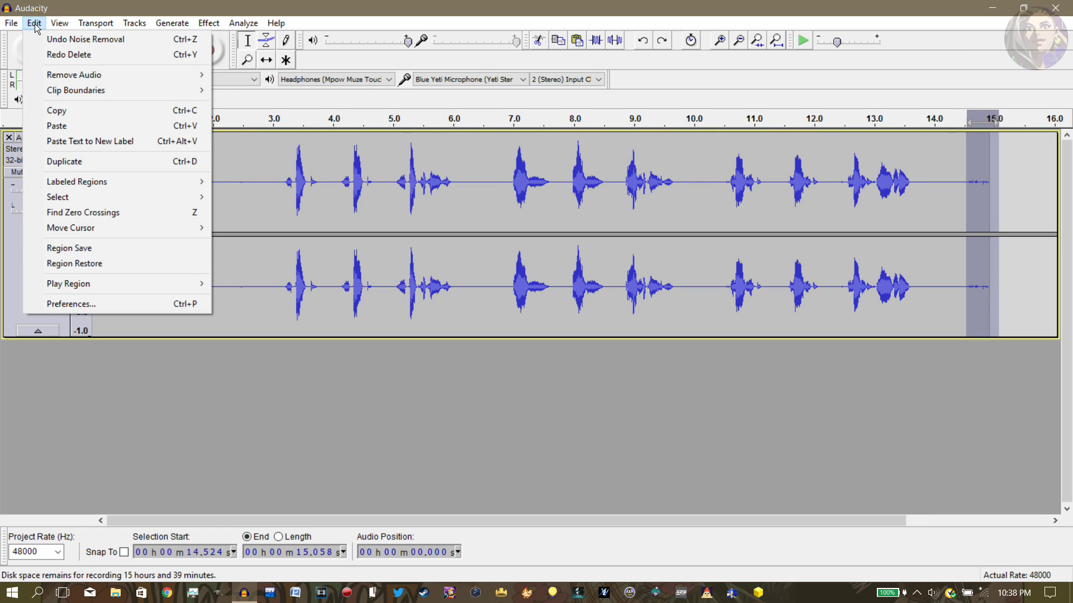
left_click(34, 23)
key("ctrl+a")
key("ctrl+z")
key("ctrl+z")
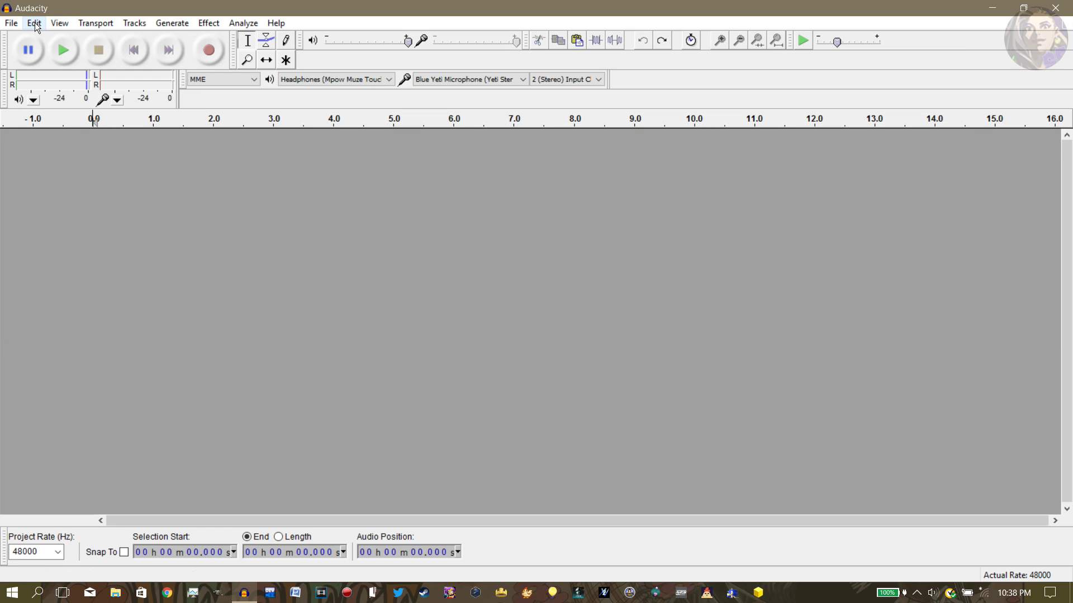
Redo one step and paste the processed copy as a new track below
key("ctrl+y")
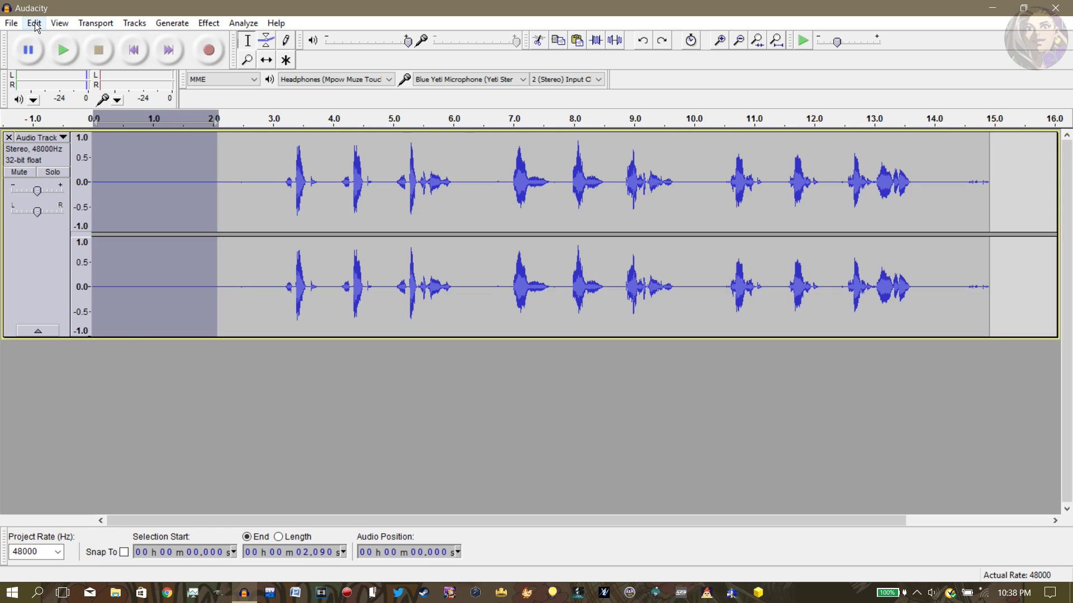
left_click(135, 409)
key("ctrl+v")
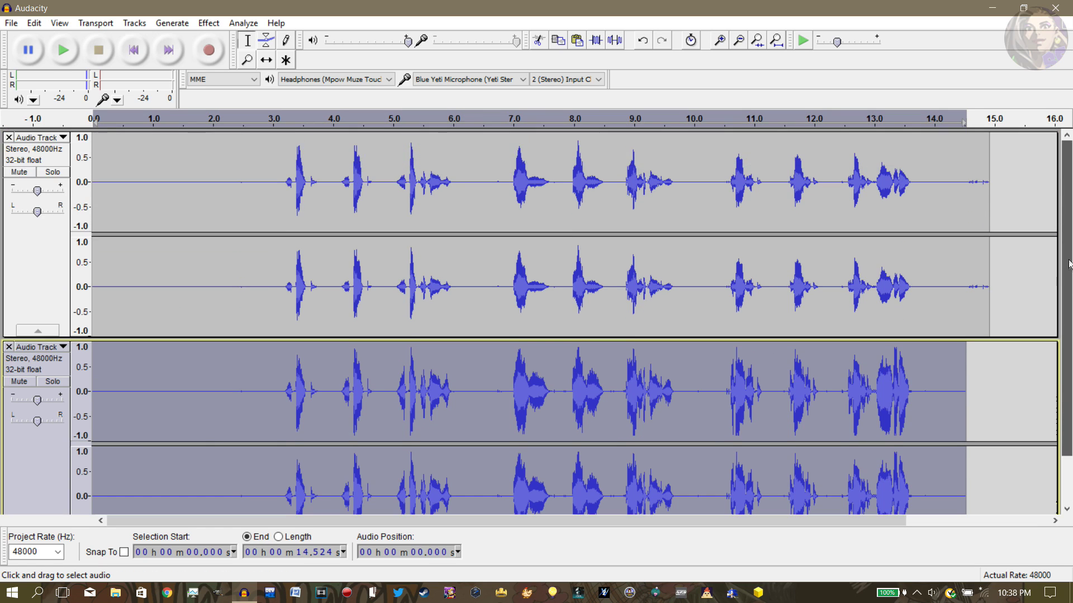
scroll(1070, 256, "up", 2)
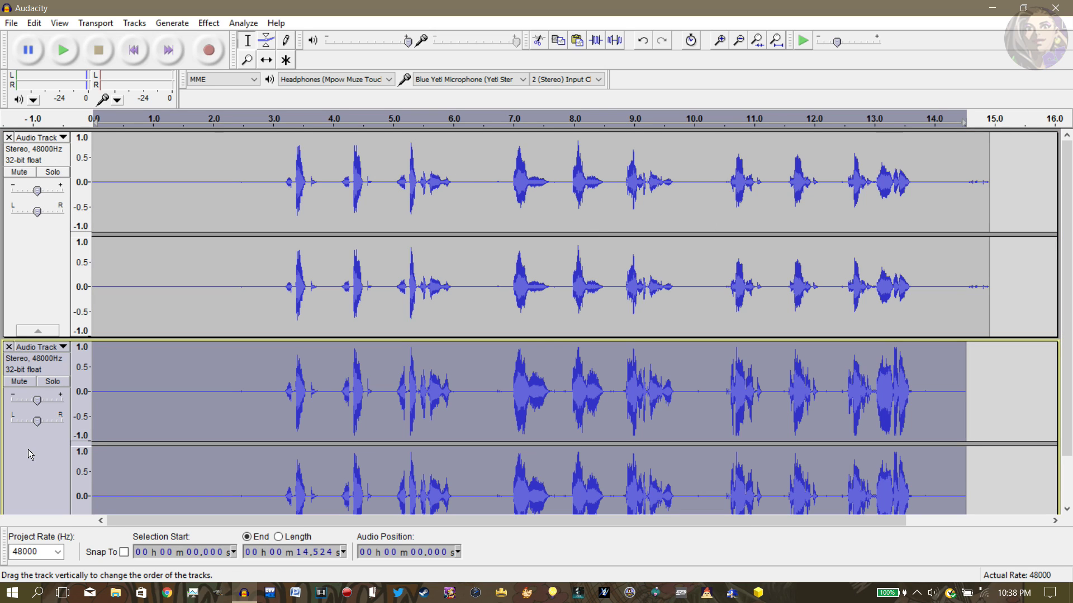
Solo the original upper track and play it from about 2.763 s
left_click(39, 261)
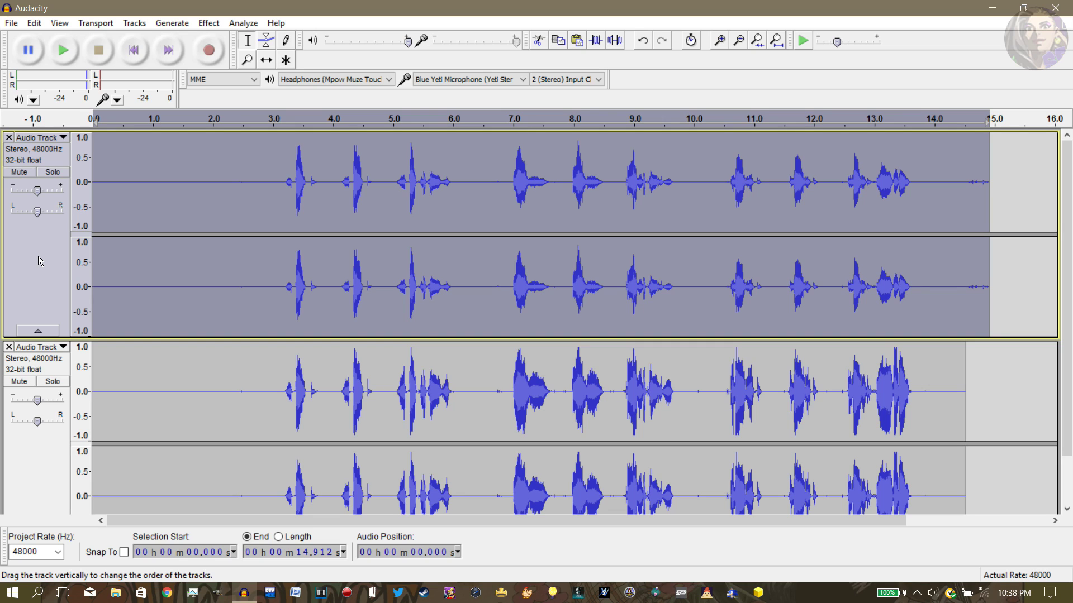
left_click(57, 173)
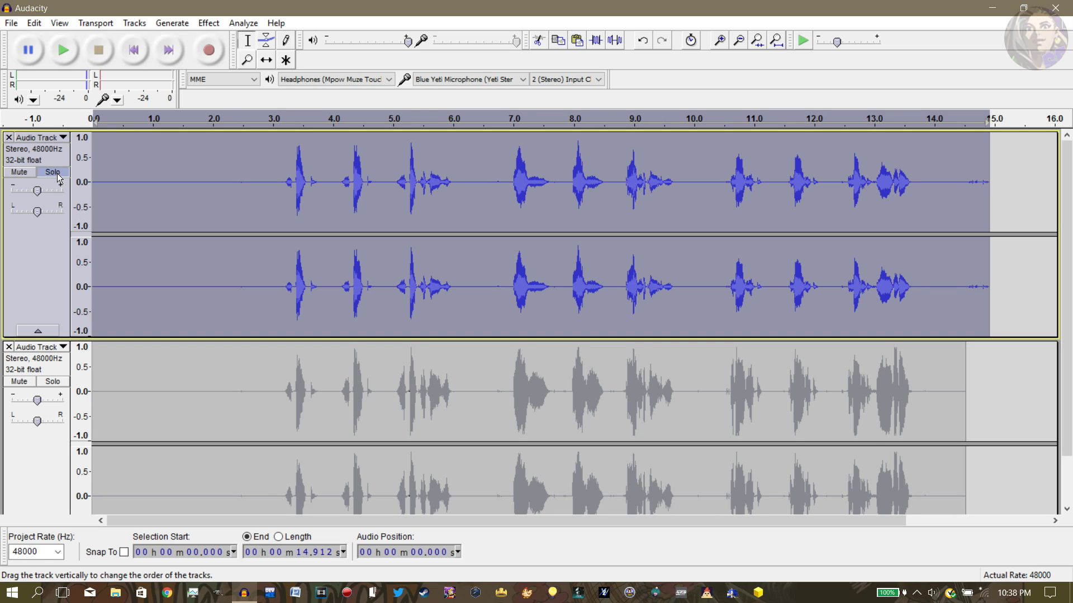
left_click(259, 159)
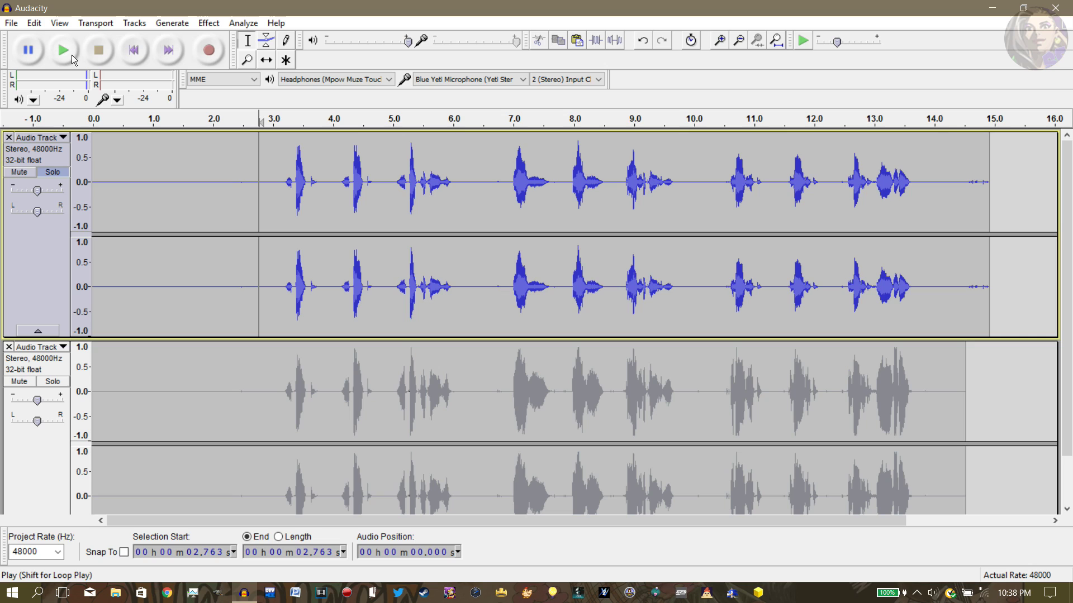
left_click(71, 54)
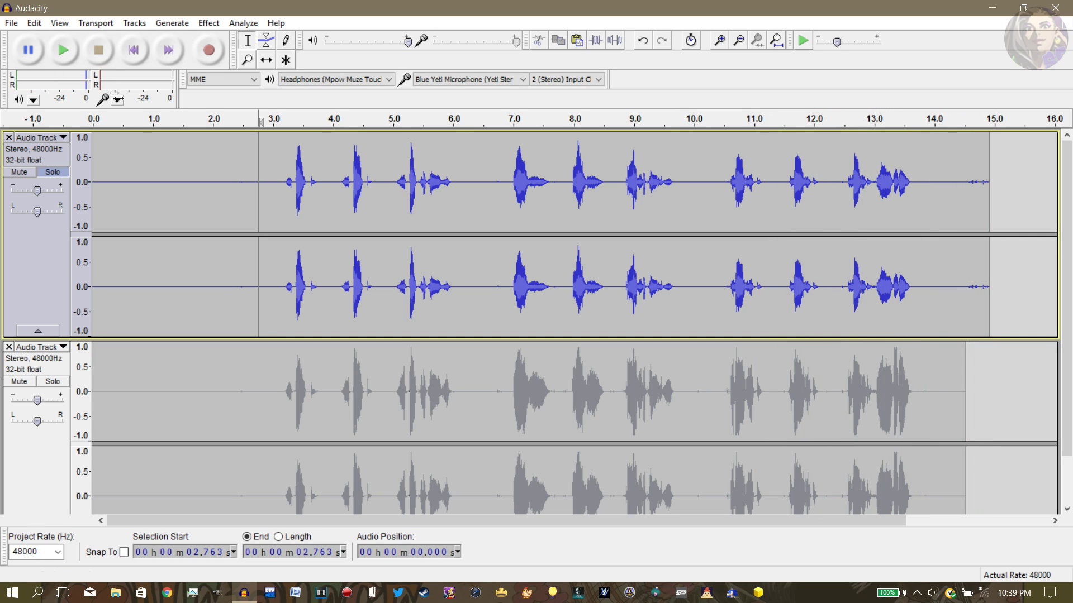
Un-solo the original, then solo and play the cleaned track from about 2.589 s
left_click(56, 171)
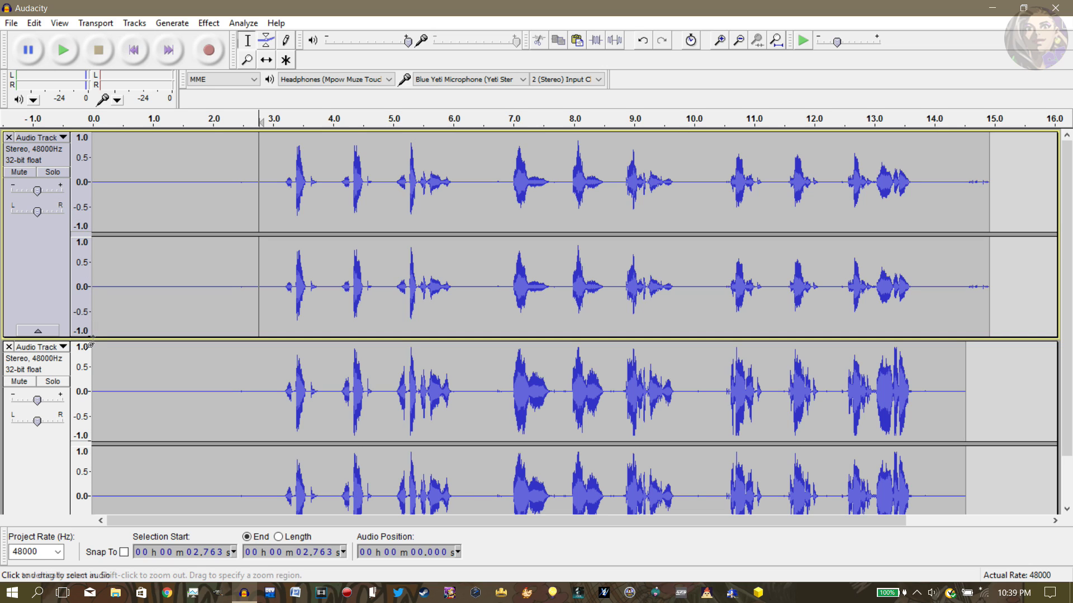
left_click(56, 385)
left_click(248, 382)
scroll(247, 382, "down", 2)
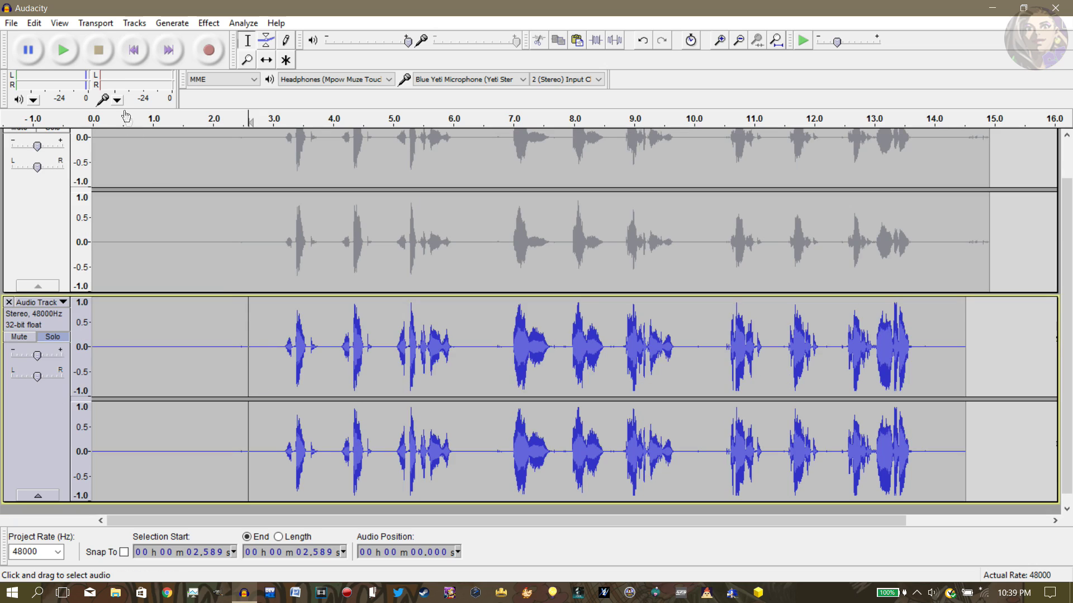
left_click(63, 50)
Un-solo the cleaned track, close the original track, and return playback to the start
scroll(163, 256, "up", 1)
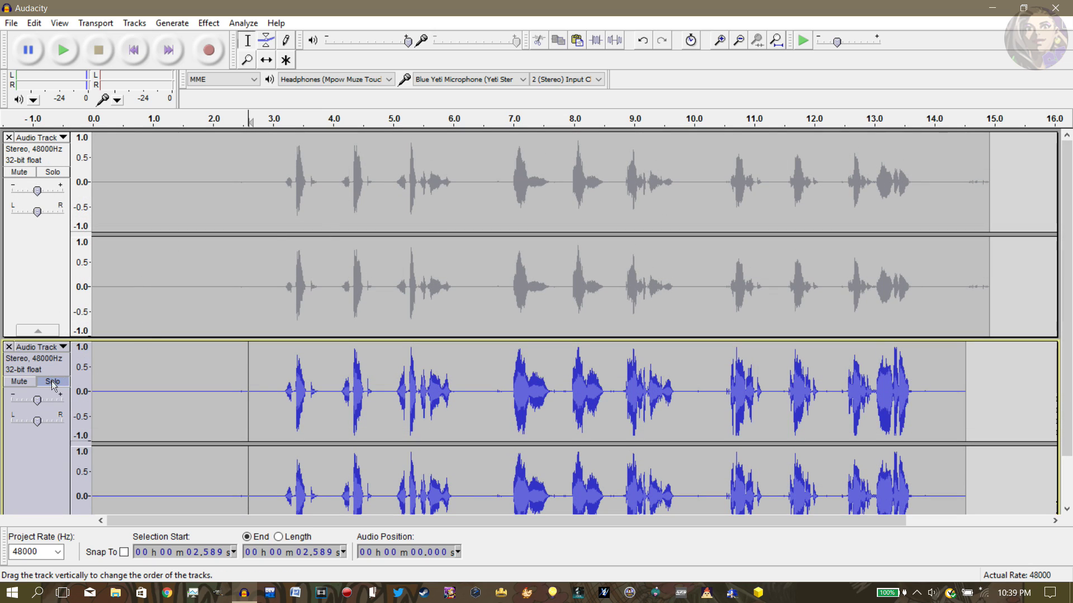
left_click(6, 142, "shift")
left_click(8, 137)
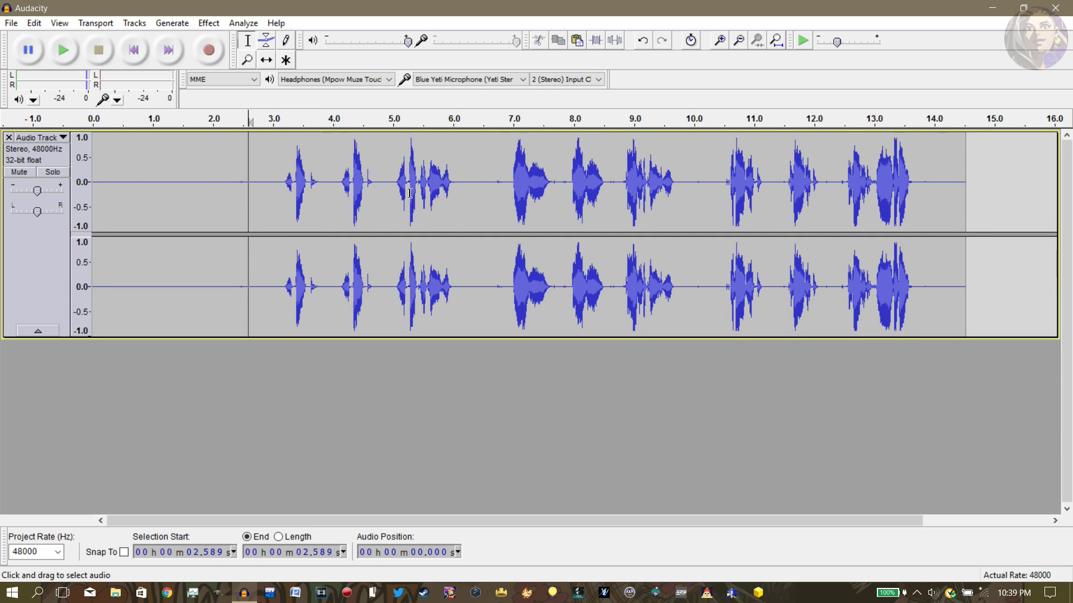
left_click(134, 54)
Export the cleaned track as 'tutorial' in WAV signed 16-bit PCM format to the Desktop
left_click(9, 27)
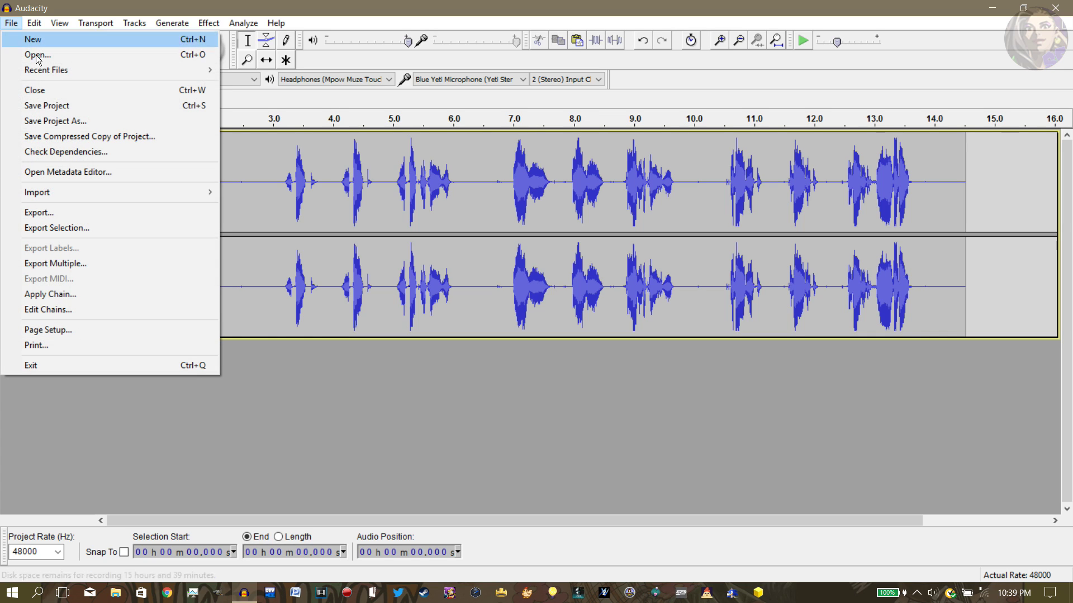
left_click(39, 212)
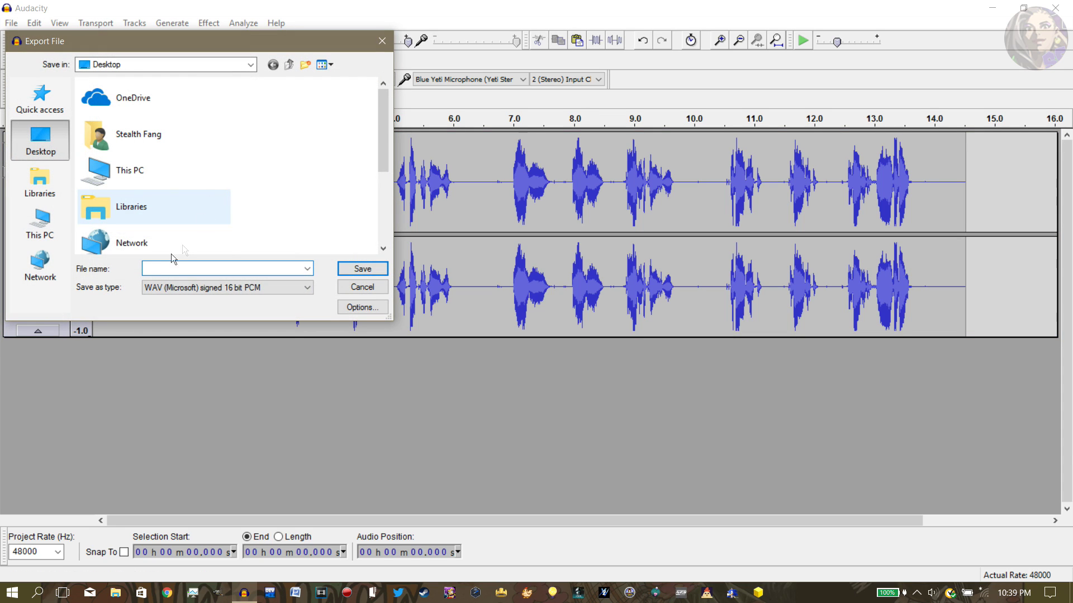
left_click(181, 286)
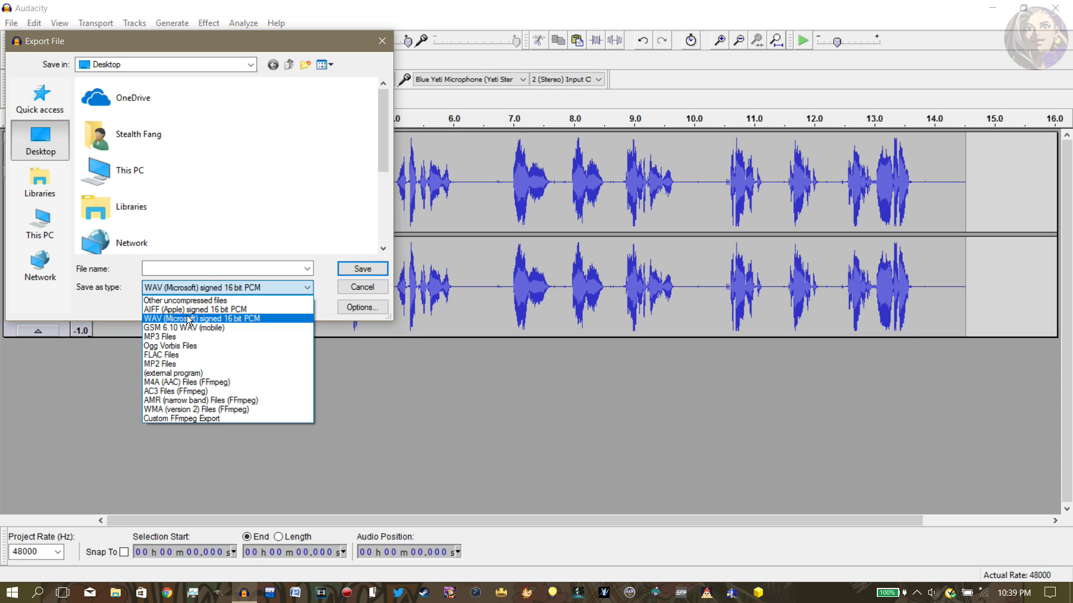
left_click(189, 319)
left_click(185, 269)
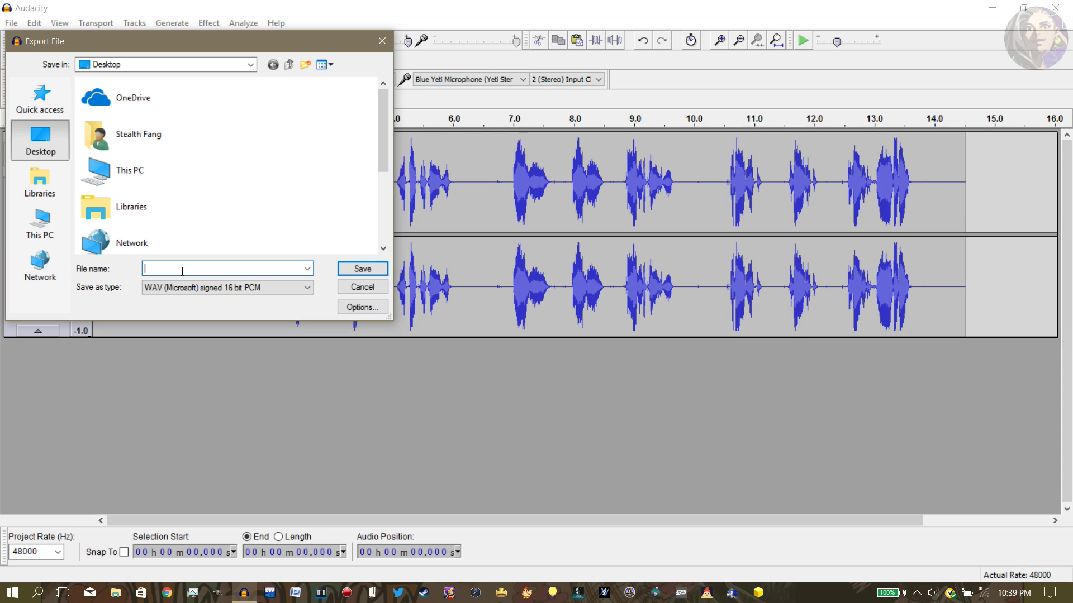
type("tutorial")
scroll(170, 162, "down", 2)
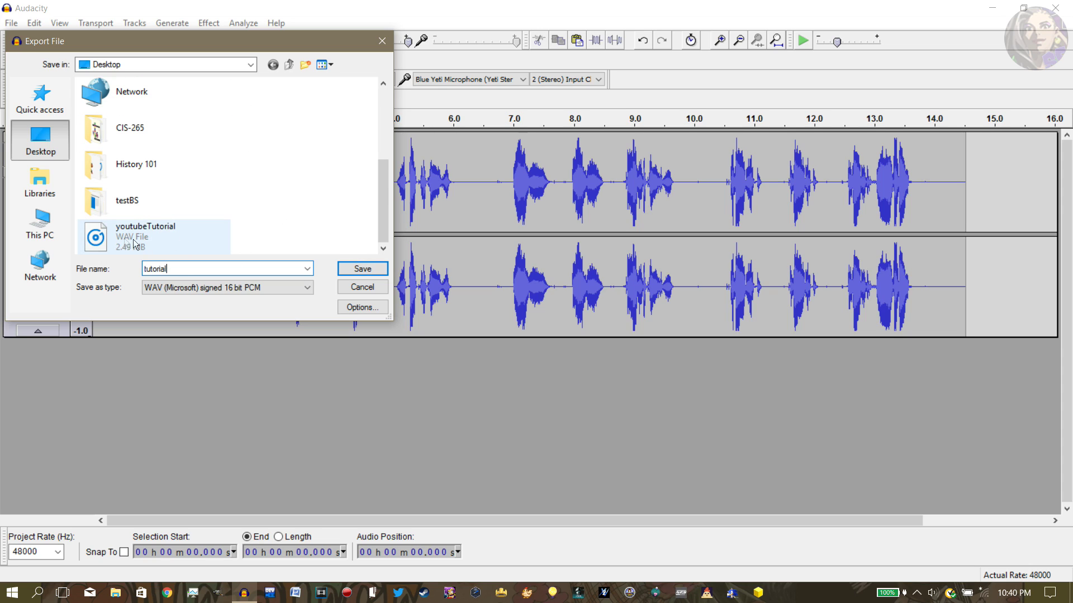
scroll(139, 243, "up", 2)
left_click(362, 269)
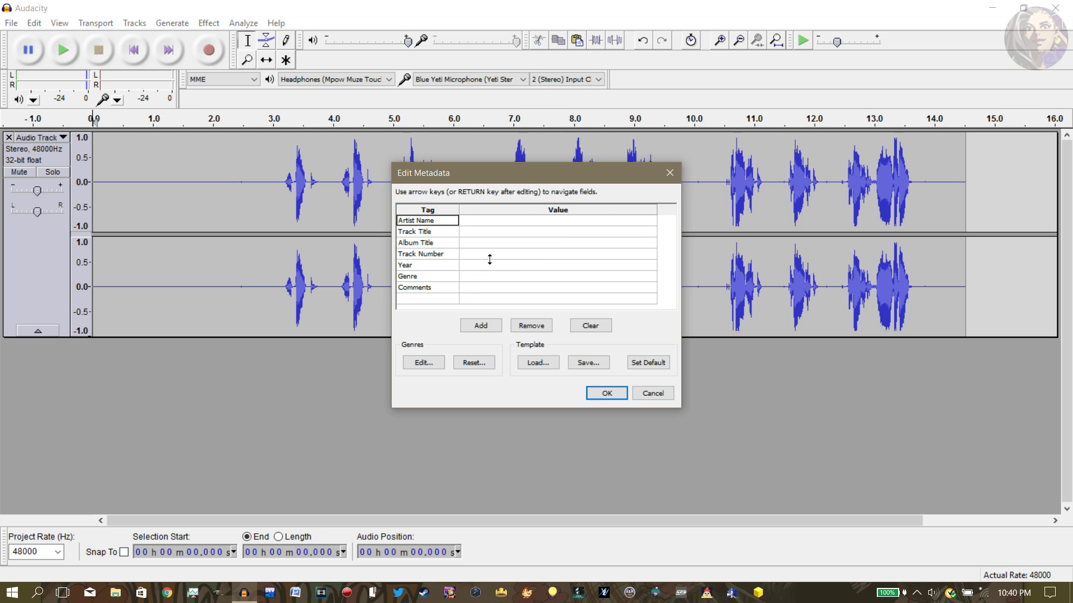
Confirm the Edit Metadata dialog with all tags empty to complete the export
left_click(608, 392)
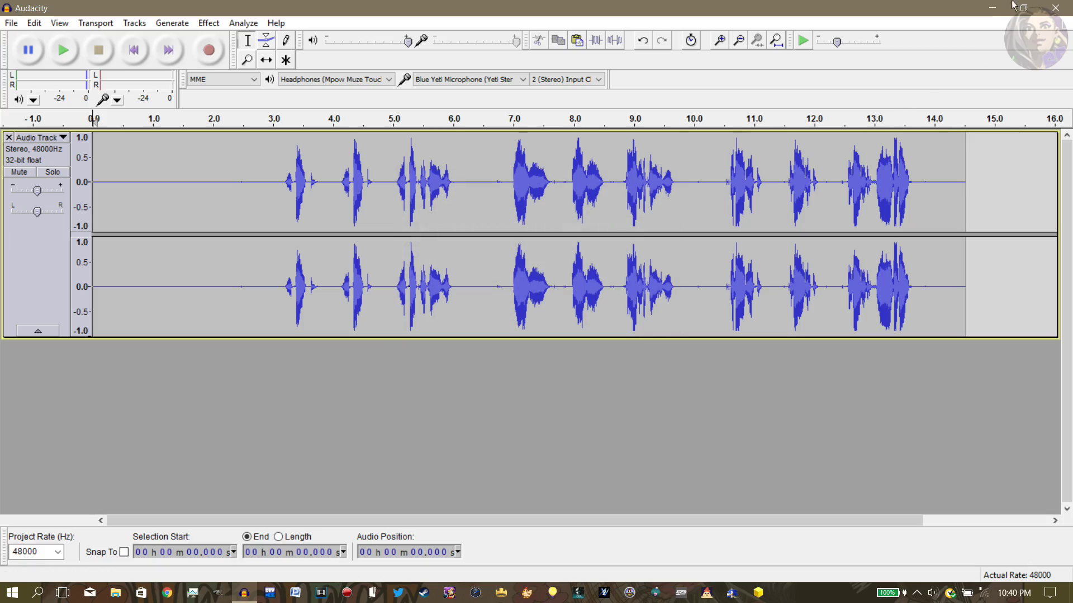
Minimize Audacity so the exported tutorial WAV shows on the desktop
left_click(992, 8)
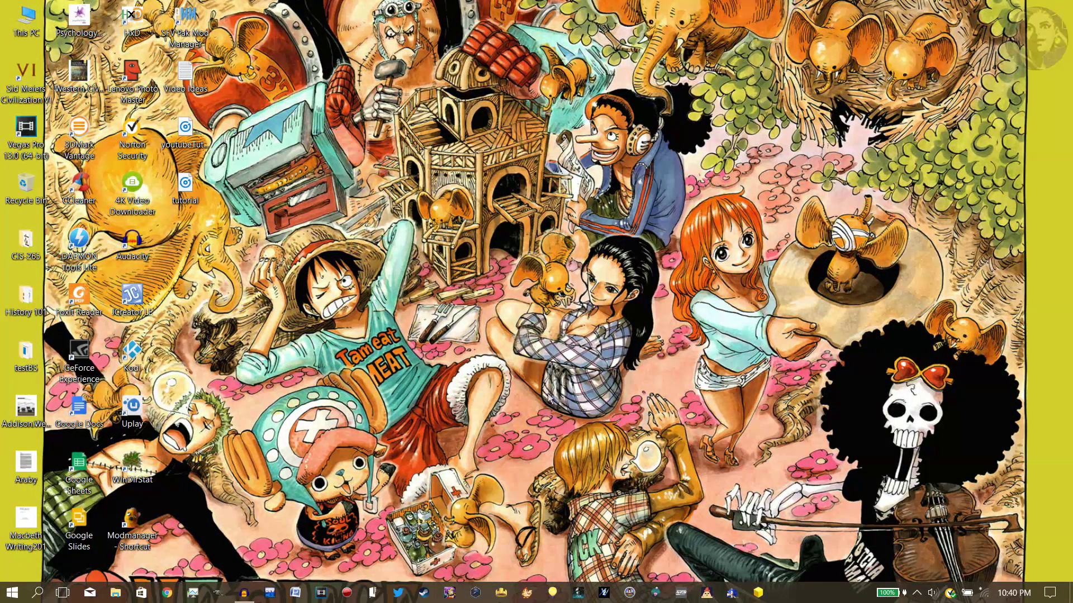